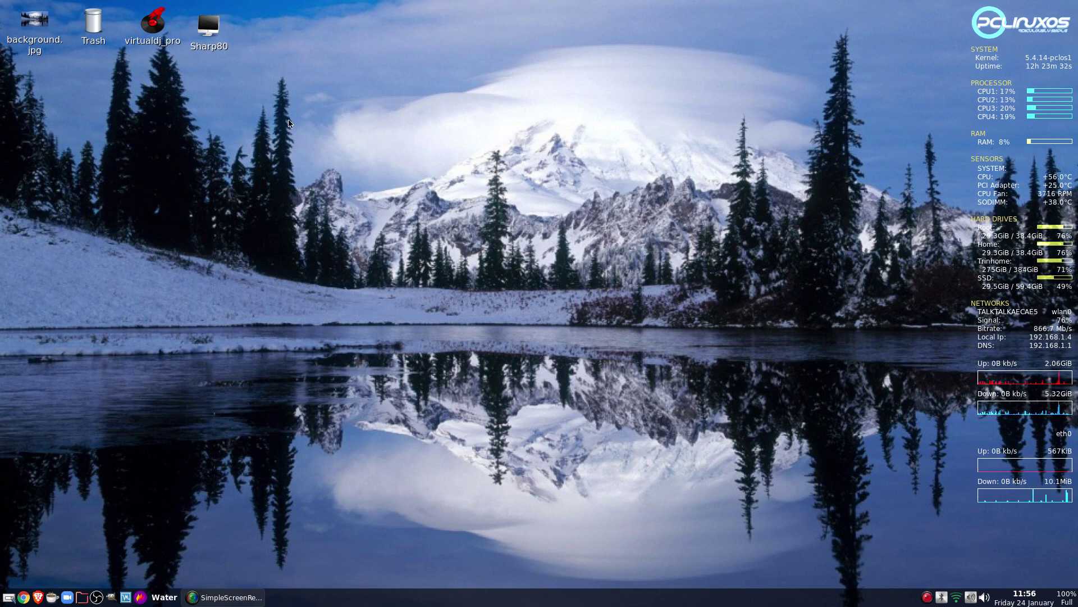
Launch the PCLinuxOS Forum browser app from the desktop, look through the forum index and close it
{"action": "right_click", "coordinate": [329, 114]}
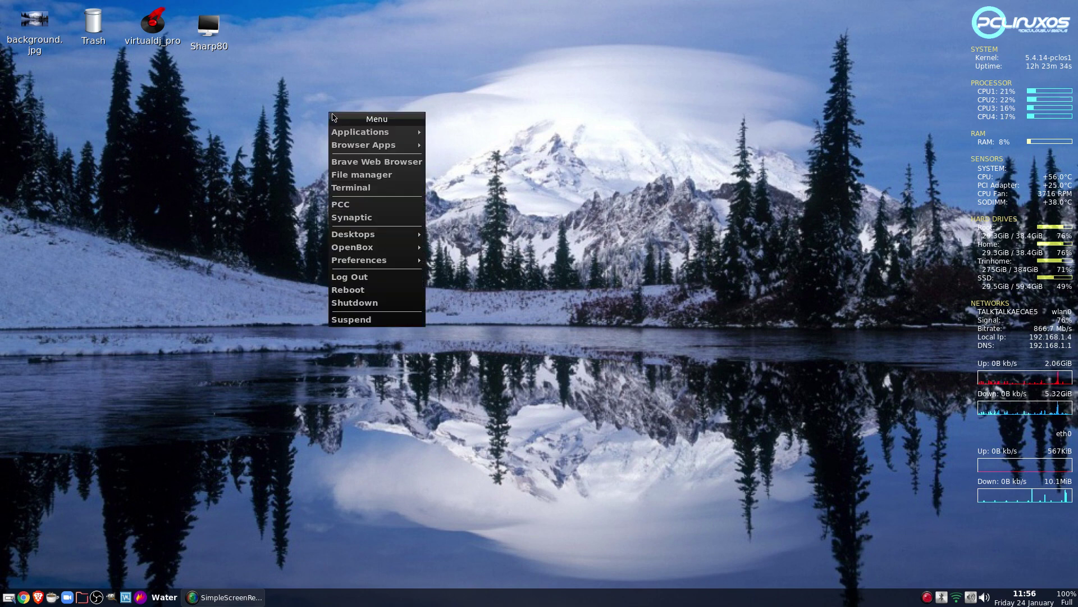
{"action": "mouse_move", "coordinate": [351, 145]}
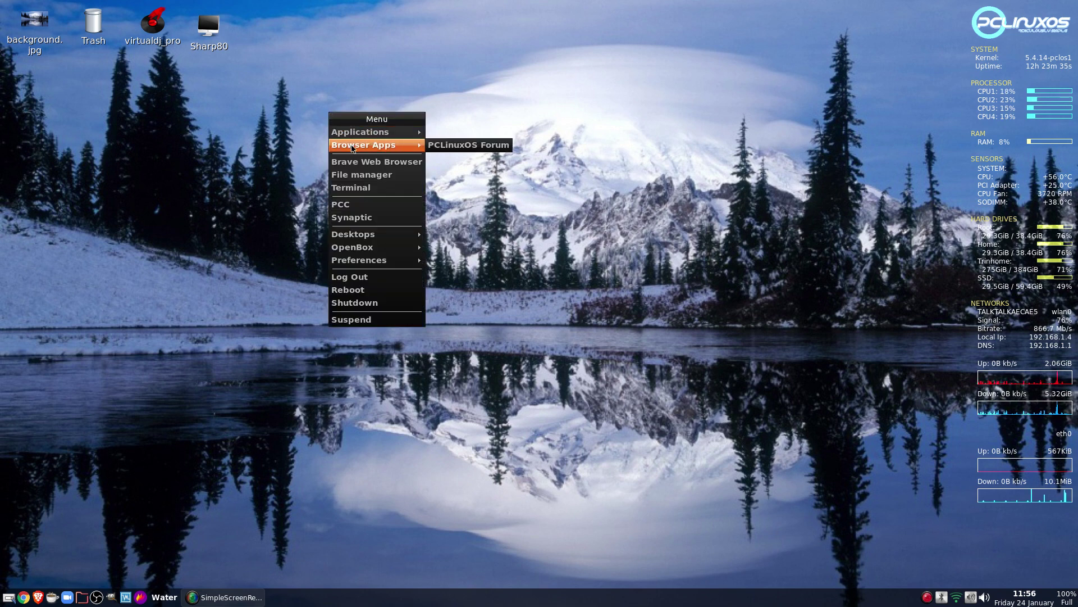
{"action": "left_click", "coordinate": [490, 147]}
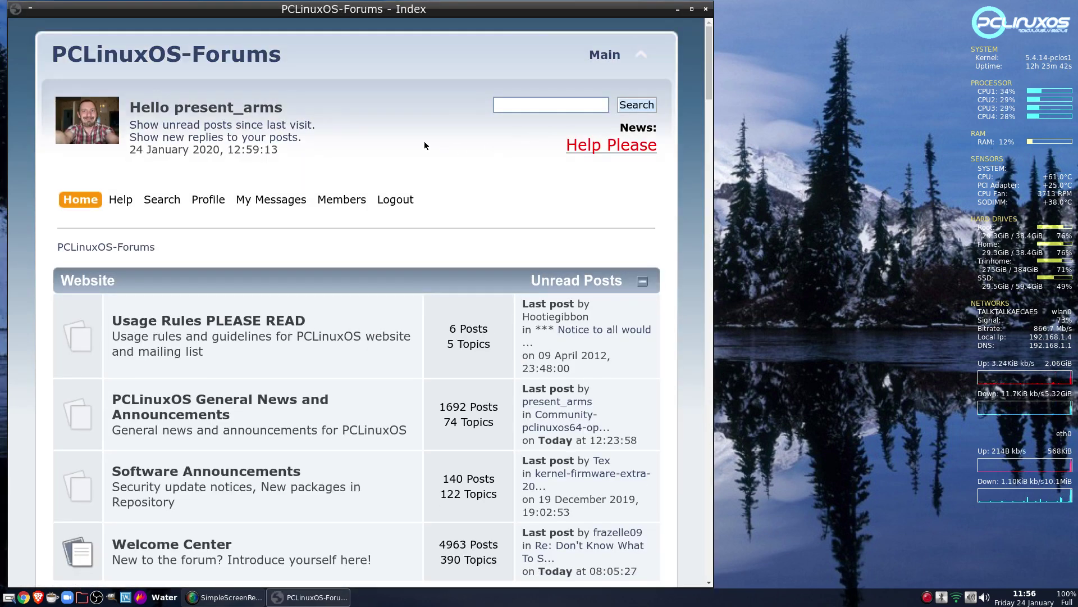
{"action": "scroll", "coordinate": [369, 180], "scroll_direction": "down", "scroll_amount": 10}
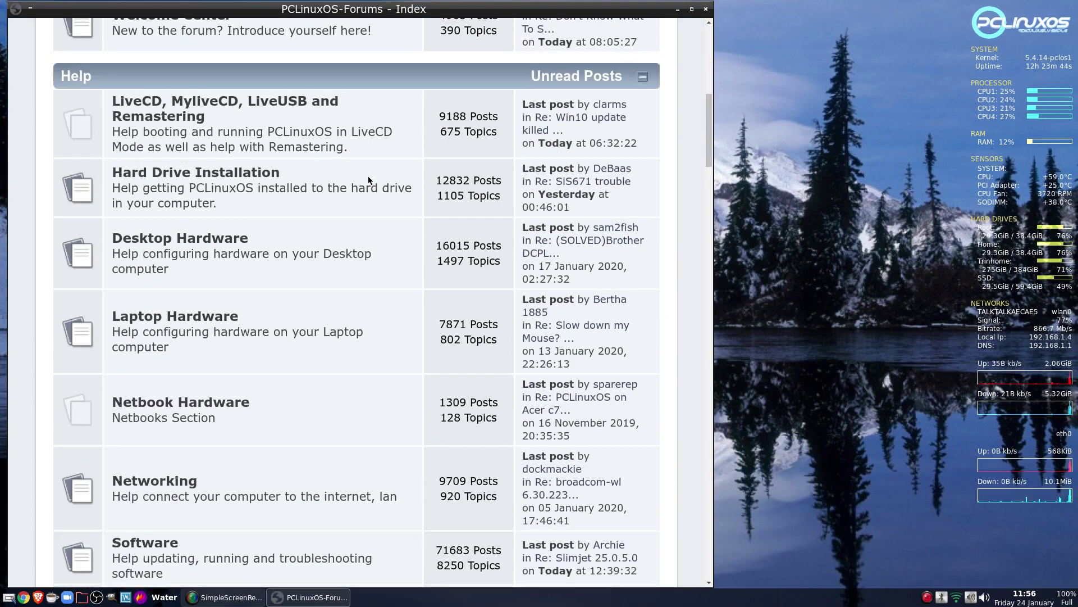
{"action": "scroll", "coordinate": [369, 177], "scroll_direction": "down", "scroll_amount": 17}
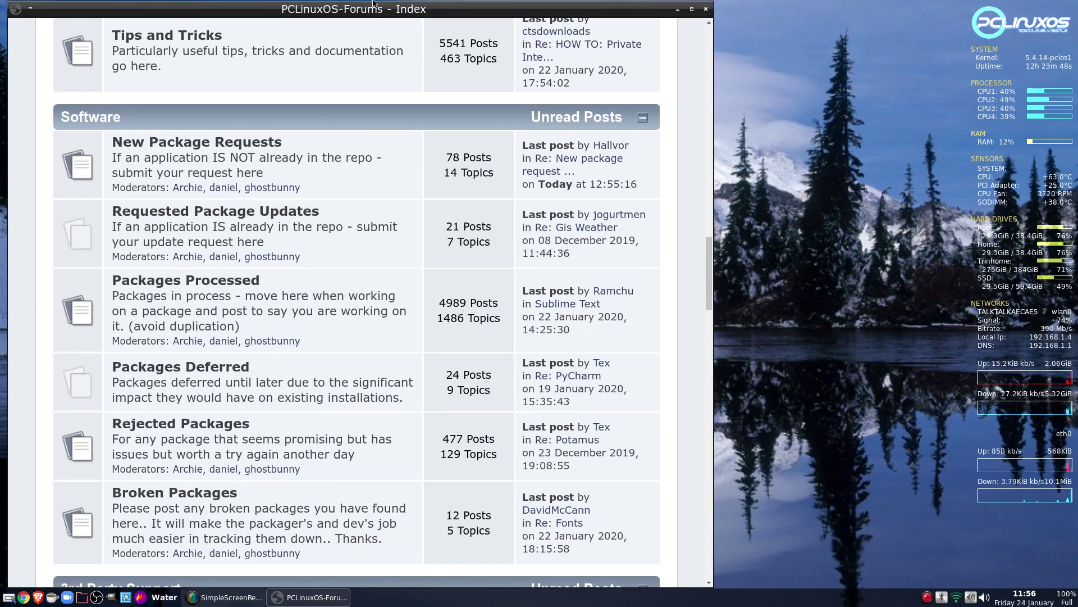
{"action": "scroll", "coordinate": [392, 347], "scroll_direction": "up", "scroll_amount": 20}
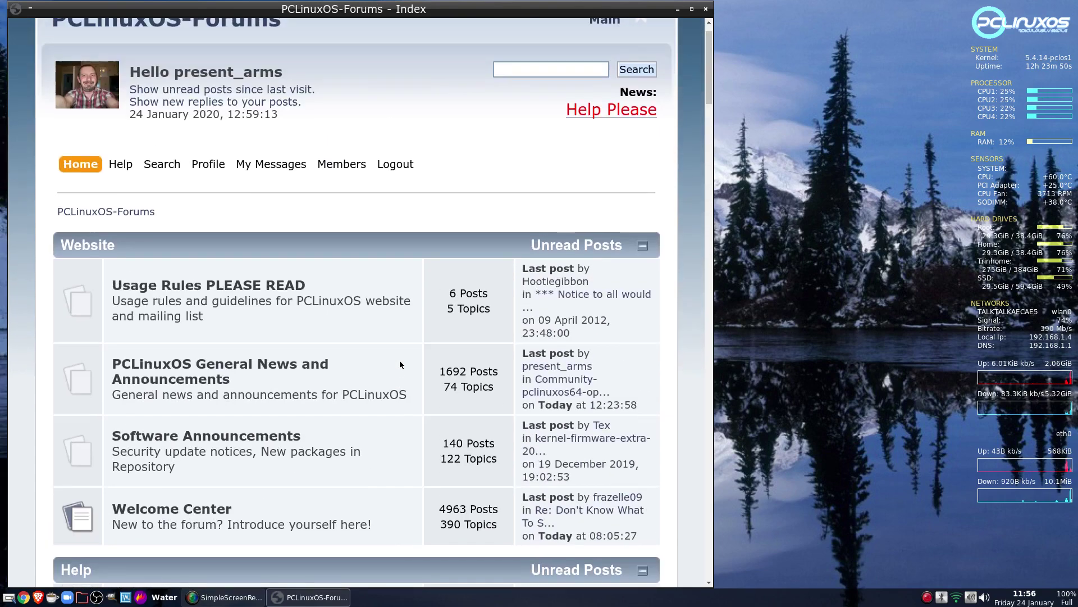
{"action": "left_click", "coordinate": [705, 10]}
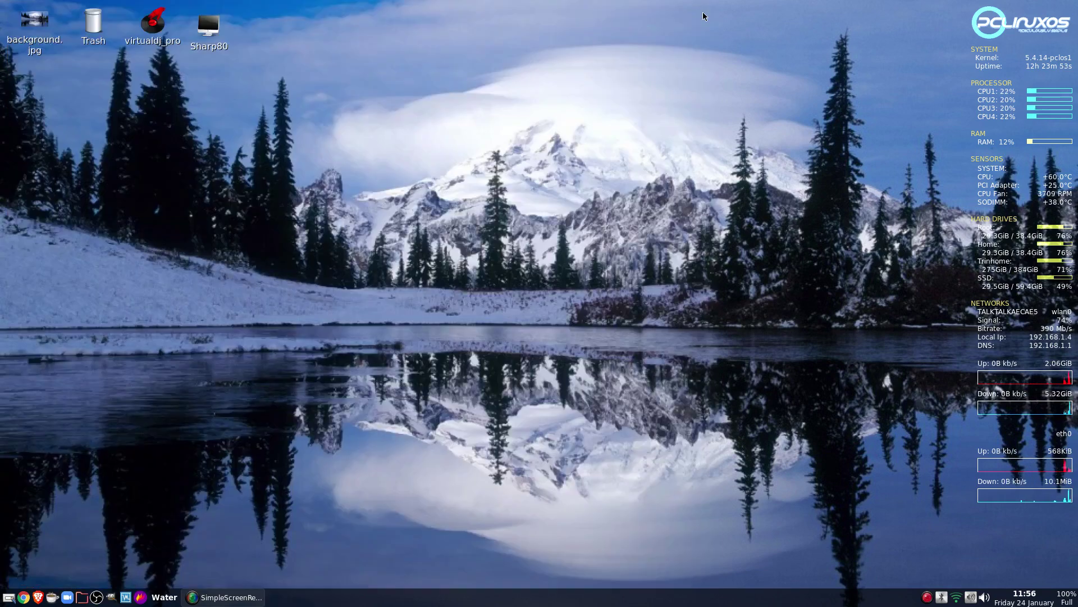
Open the Obenbox Menu Editor and select the PCLinuxOS Forum entry under Openbox 3 > Browser Apps
{"action": "right_click", "coordinate": [332, 105]}
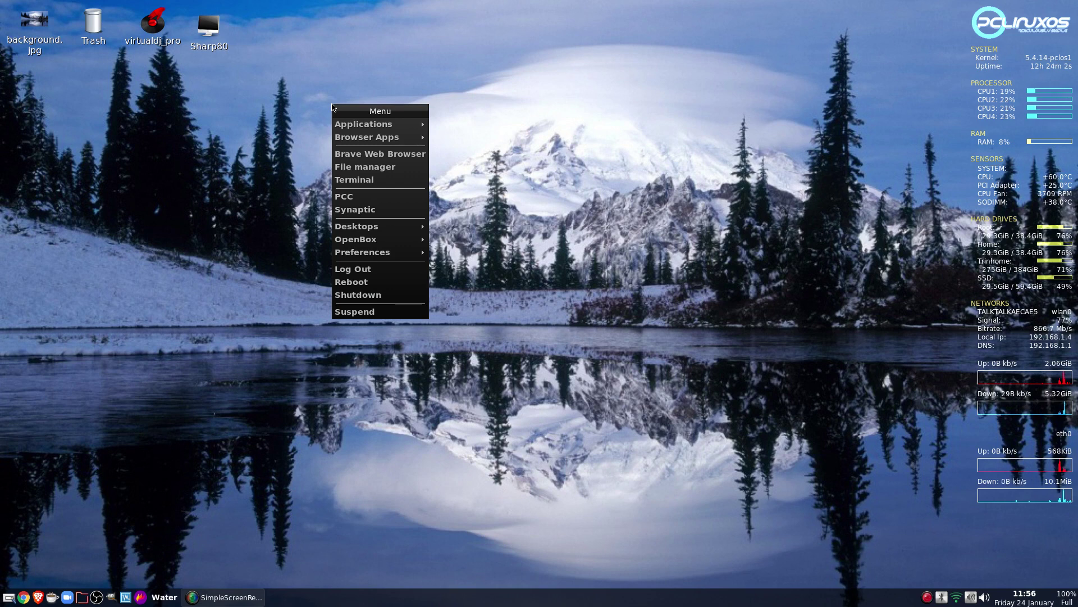
{"action": "mouse_move", "coordinate": [361, 127]}
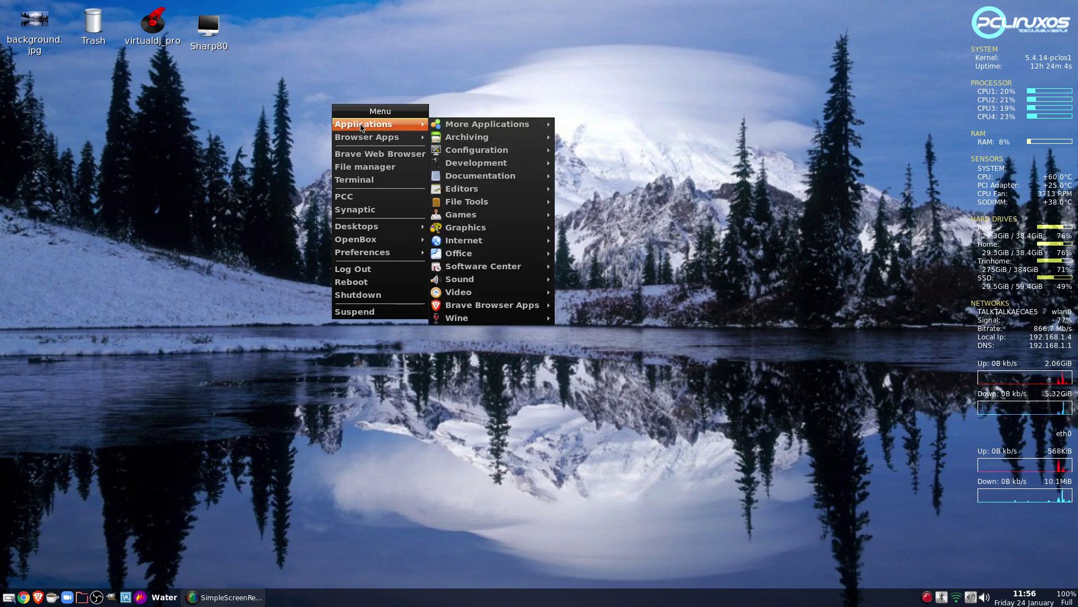
{"action": "mouse_move", "coordinate": [466, 151]}
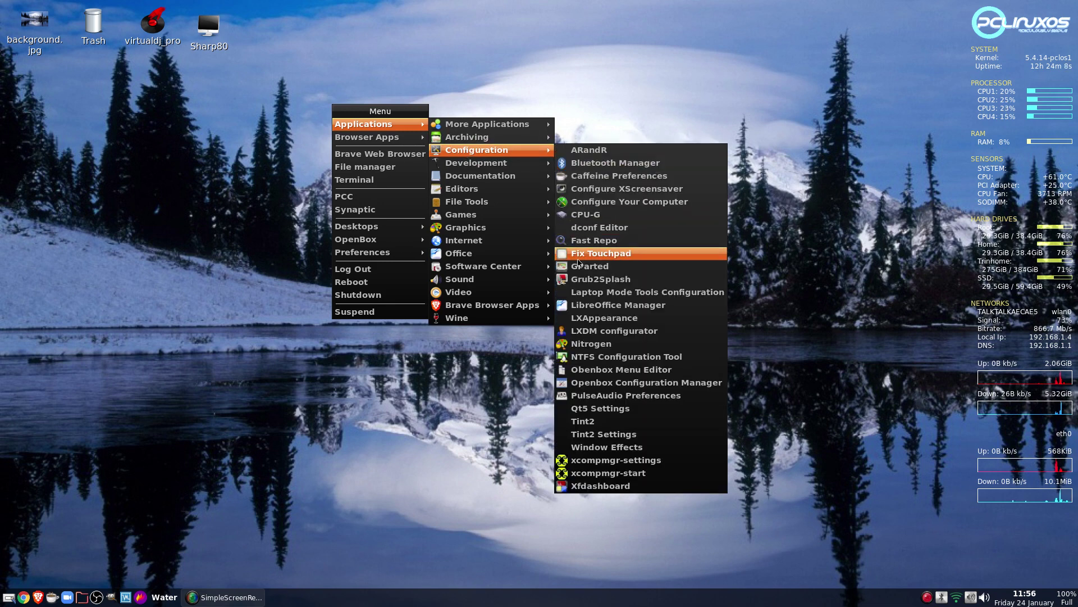
{"action": "left_click", "coordinate": [592, 378]}
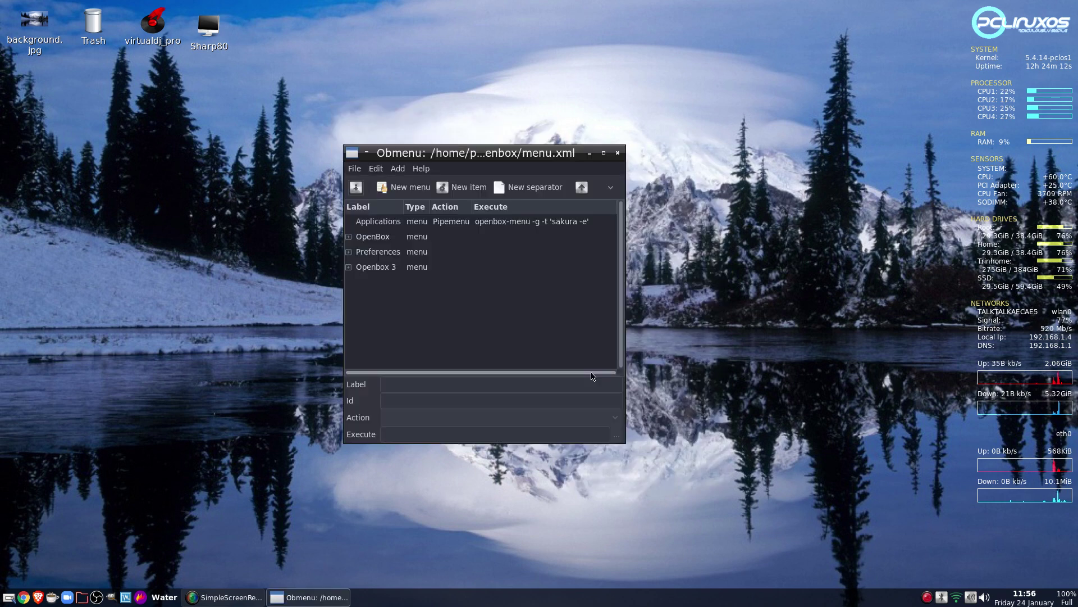
{"action": "left_click", "coordinate": [349, 268]}
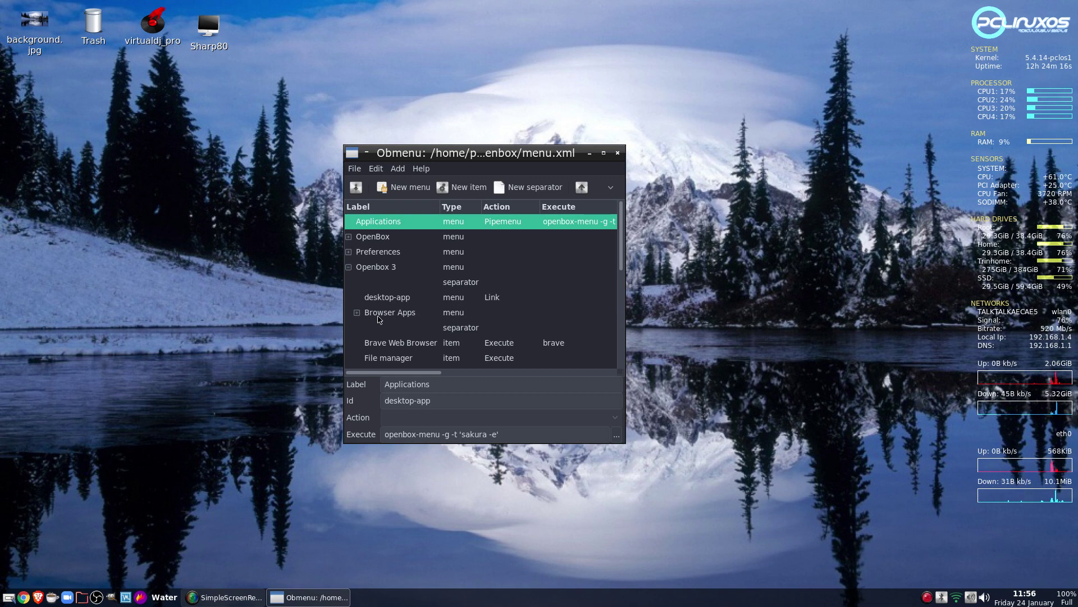
{"action": "left_click", "coordinate": [356, 313]}
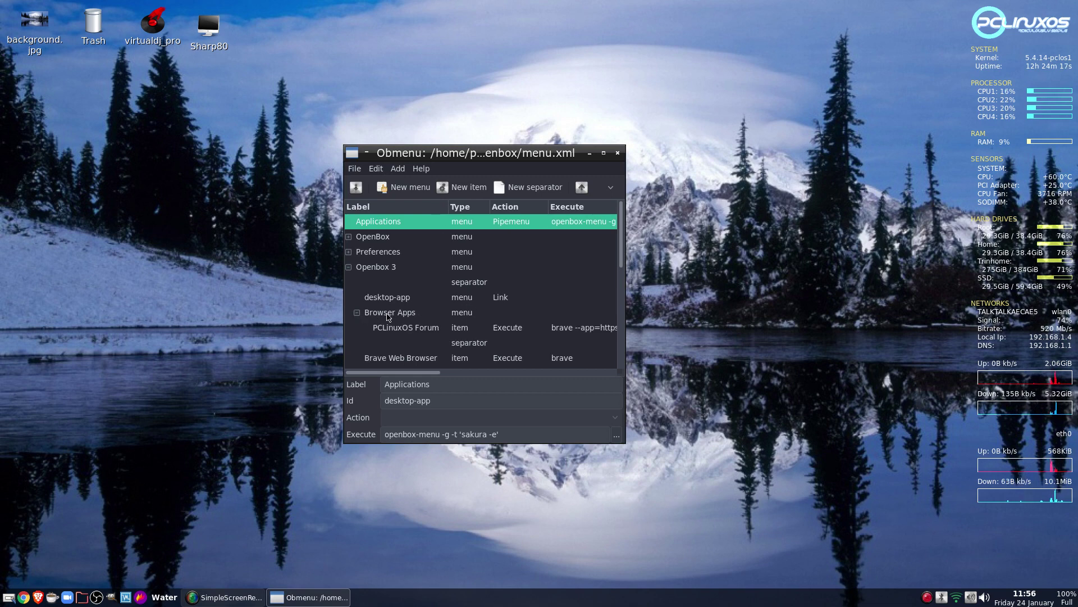
{"action": "left_click", "coordinate": [433, 330]}
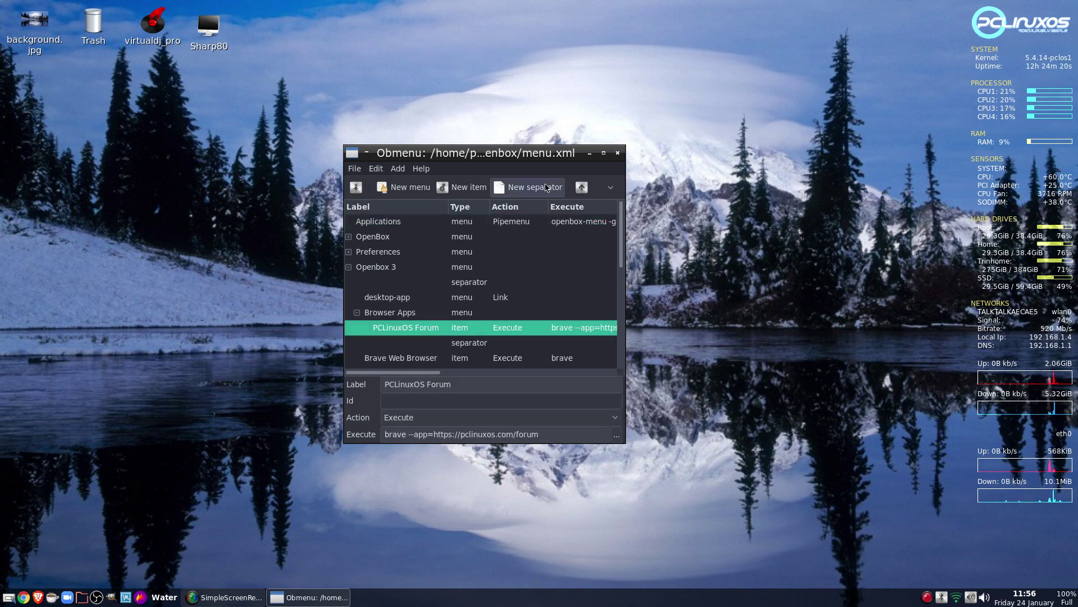
Add a new item to the Browser Apps submenu labelled "BBC Site", keeping its action as Execute
{"action": "left_click", "coordinate": [458, 191]}
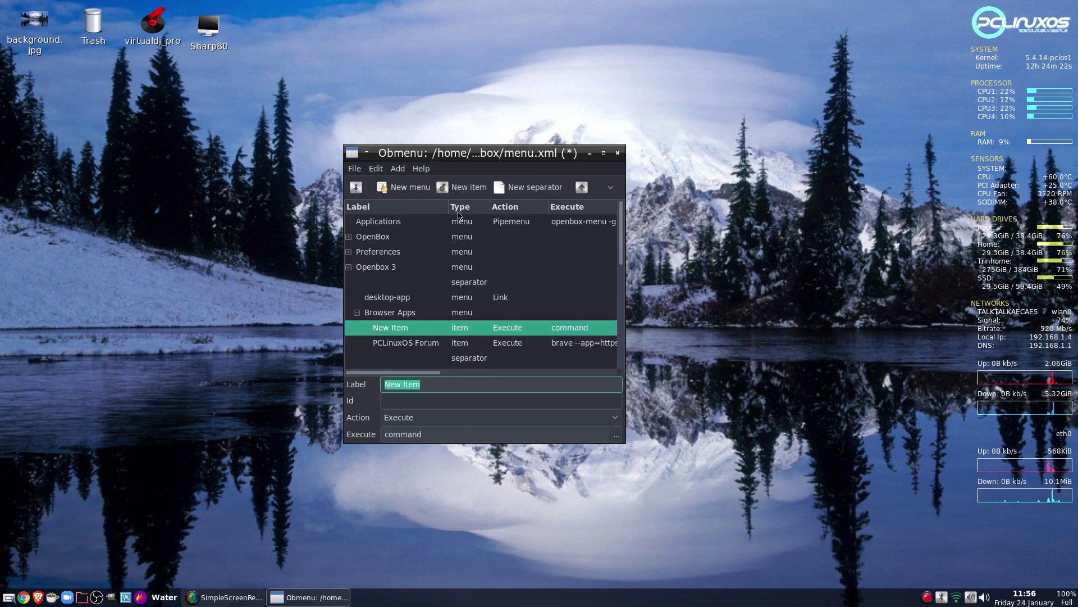
{"action": "left_click", "coordinate": [435, 387]}
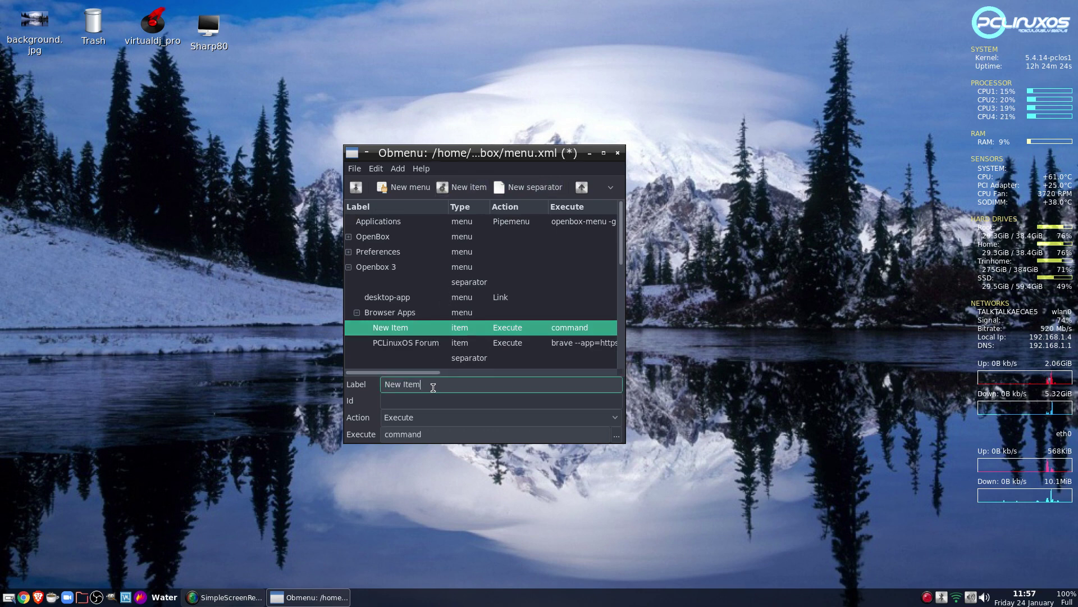
{"action": "left_click_drag", "start_coordinate": [434, 387], "coordinate": [377, 388]}
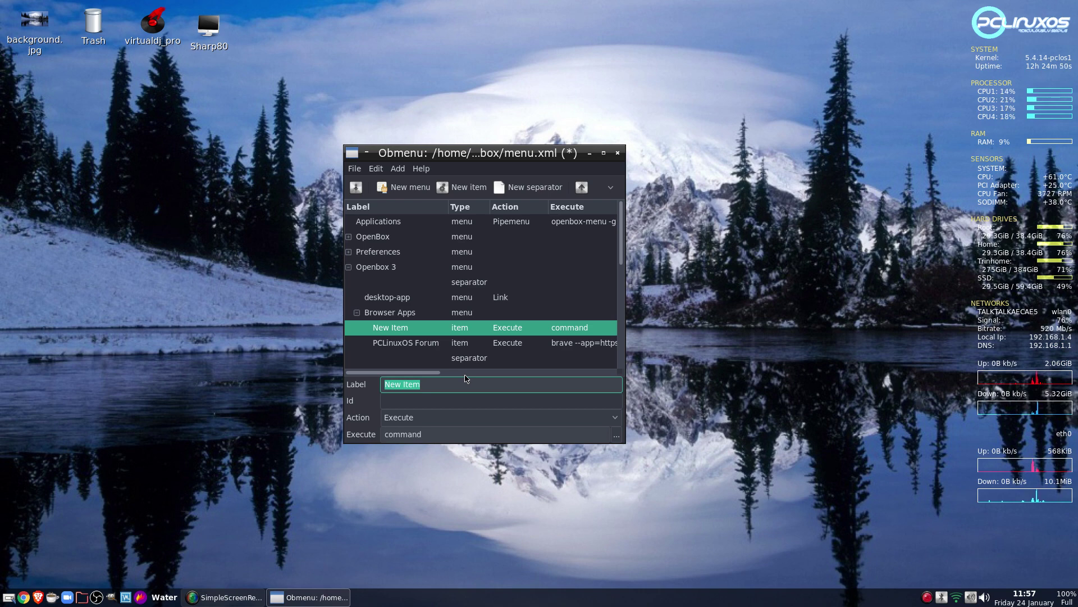
{"action": "type", "text": "BBC"}
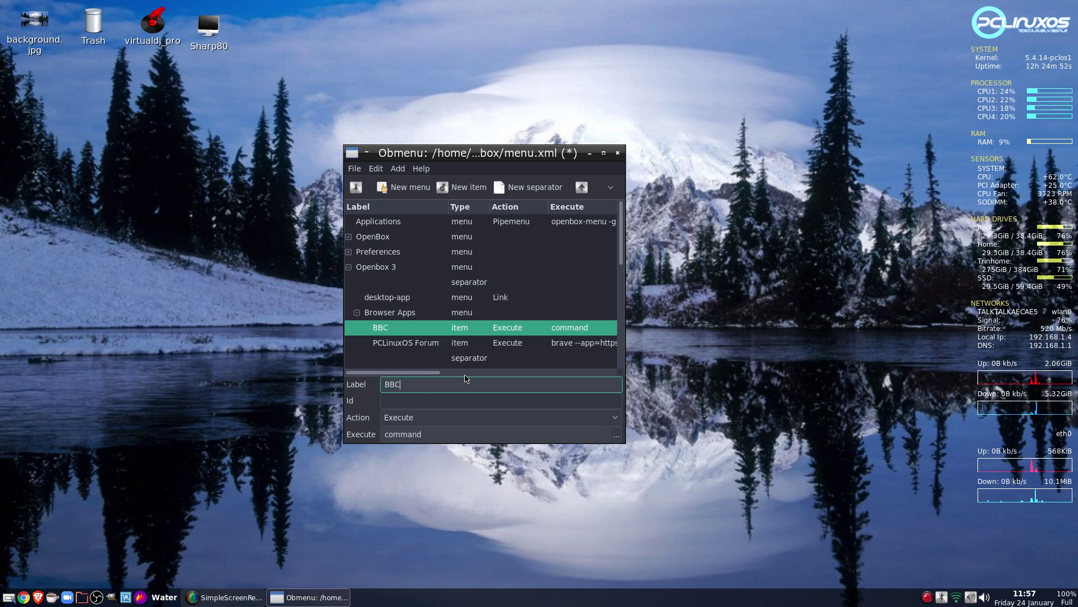
{"action": "type", "text": " Site"}
{"action": "left_click", "coordinate": [433, 418]}
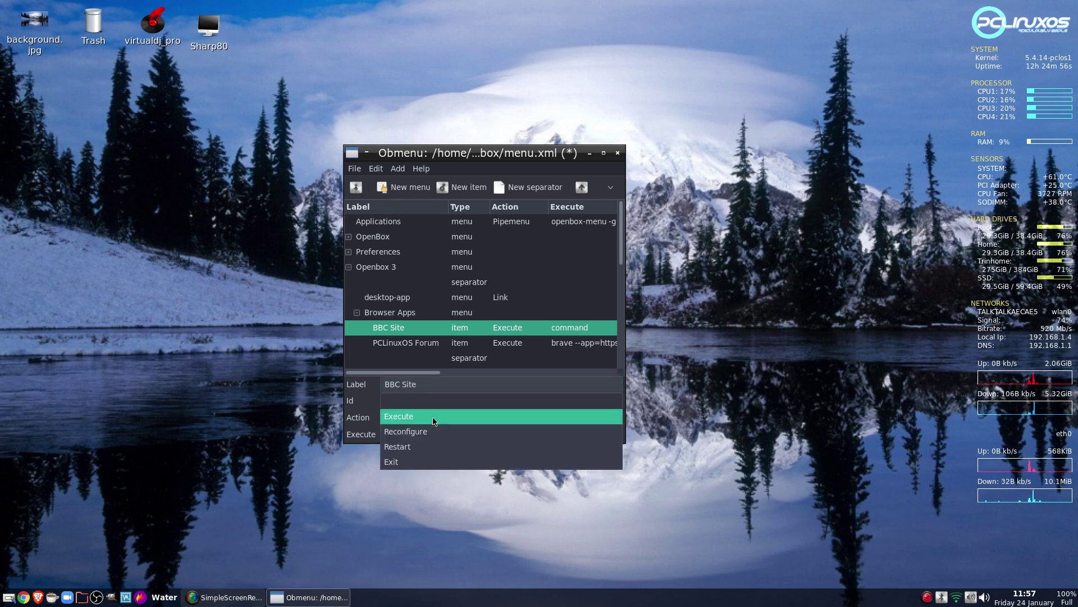
{"action": "left_click", "coordinate": [269, 431]}
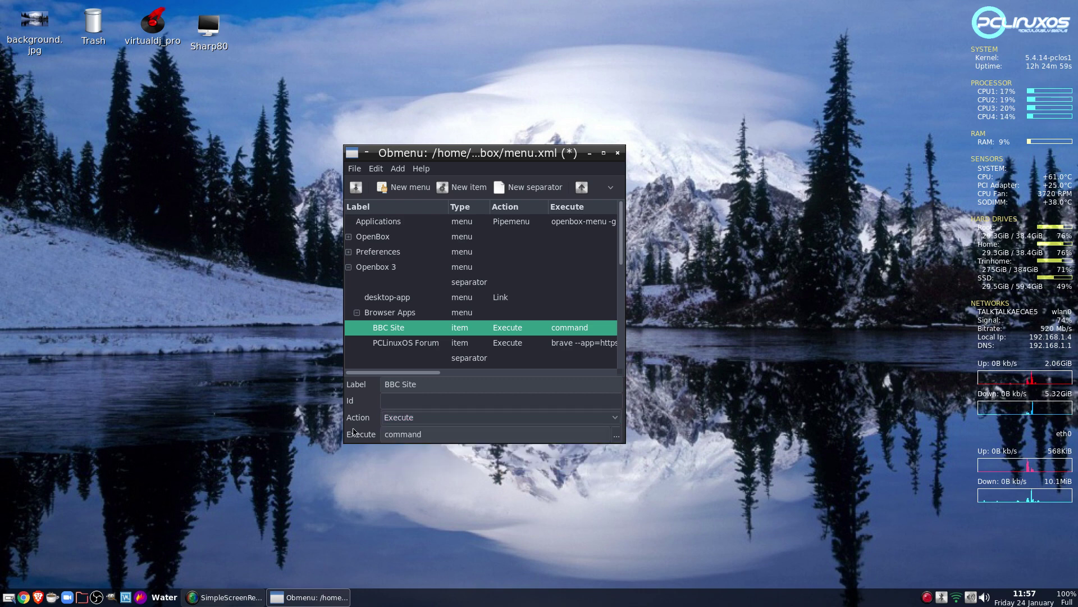
Set the BBC Site item's command to "brave app=bbc.co.uk", then save the menu file and close the editor
{"action": "left_click", "coordinate": [425, 434]}
{"action": "key", "text": "BackSpace"}
{"action": "key", "text": "BackSpace"}
{"action": "key", "text": "BackSpace"}
{"action": "key", "text": "BackSpace"}
{"action": "key", "text": "BackSpace"}
{"action": "key", "text": "BackSpace"}
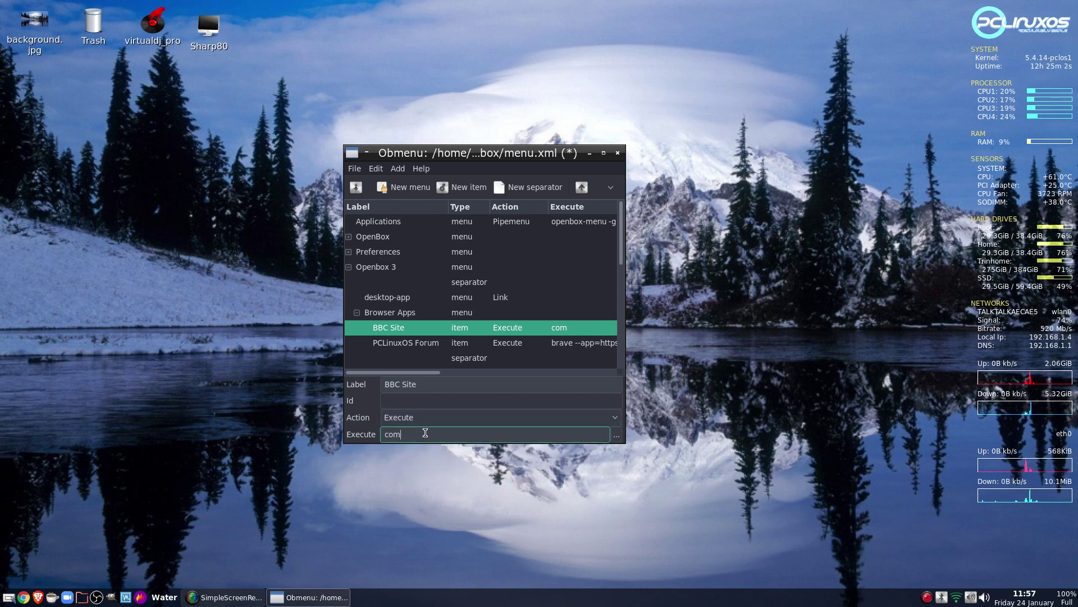
{"action": "type", "text": "brave app="}
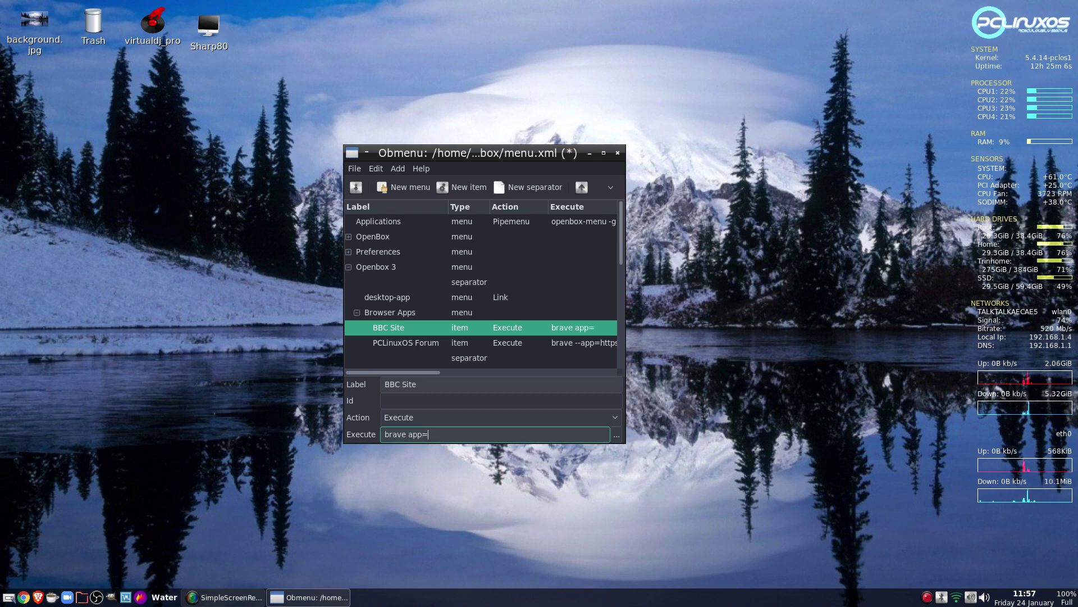
{"action": "type", "text": "bbc"}
{"action": "type", "text": ",co"}
{"action": "type", "text": ".co"}
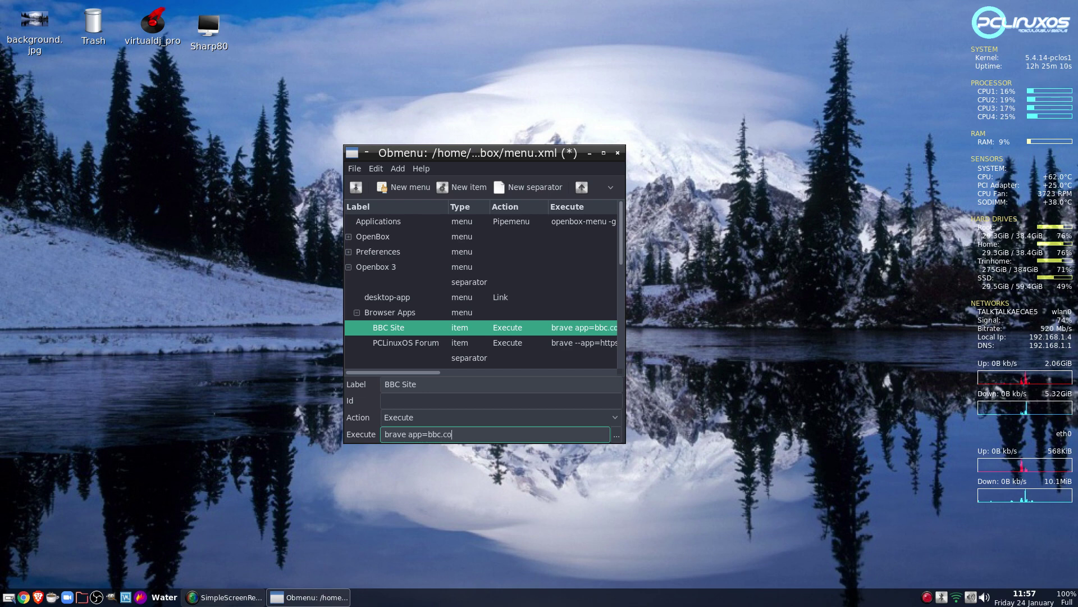
{"action": "type", "text": ".k"}
{"action": "type", "text": "k"}
{"action": "left_click", "coordinate": [357, 187]}
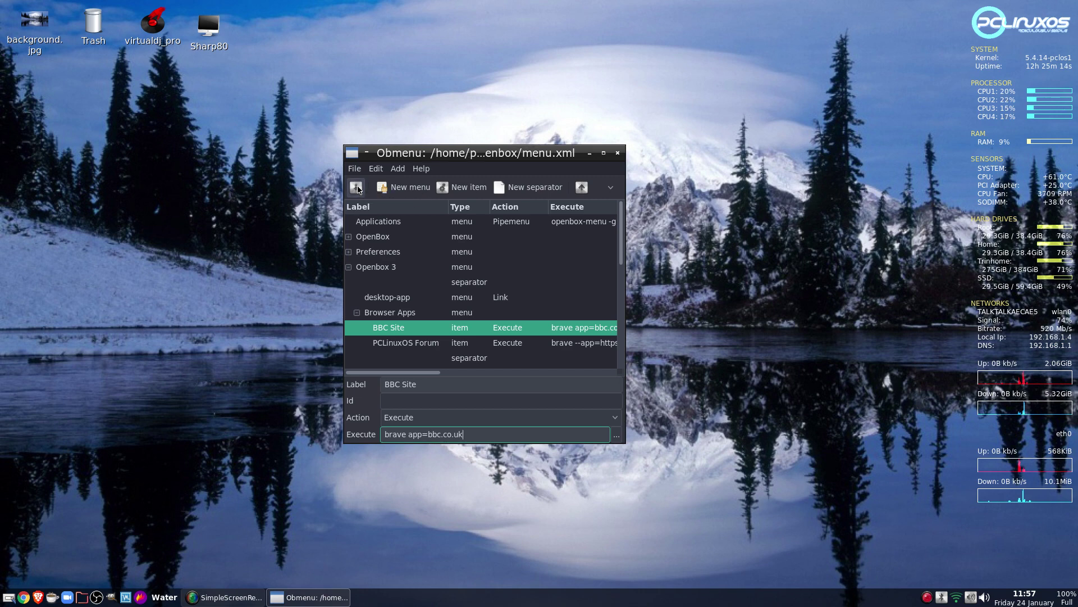
{"action": "left_click", "coordinate": [618, 152]}
Test the BBC Site entry by launching it from the desktop's Browser Apps, then close the browser window
{"action": "right_click", "coordinate": [332, 109]}
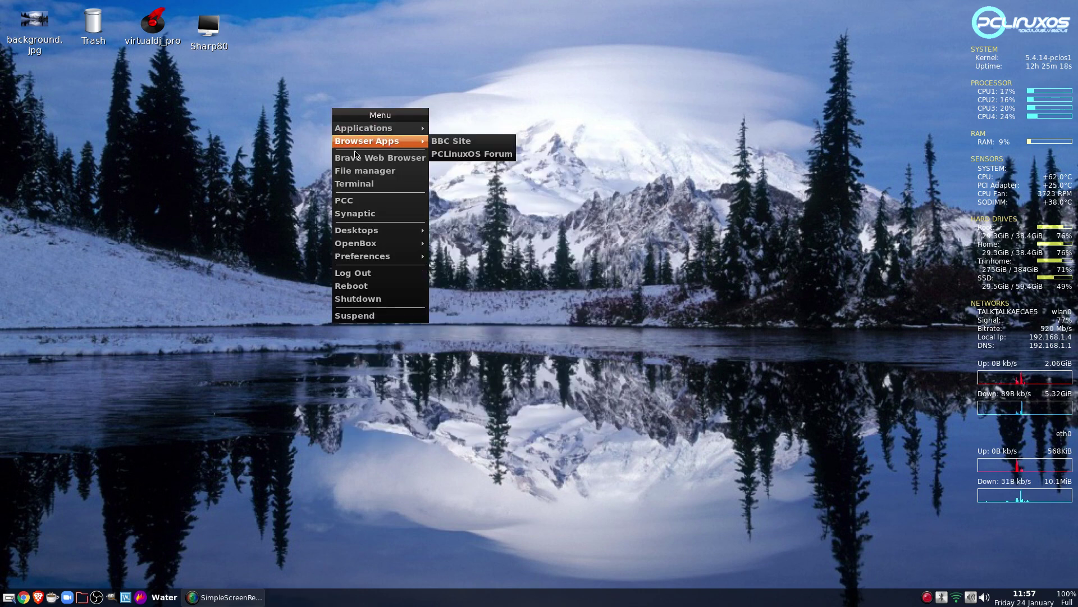
{"action": "mouse_move", "coordinate": [357, 144]}
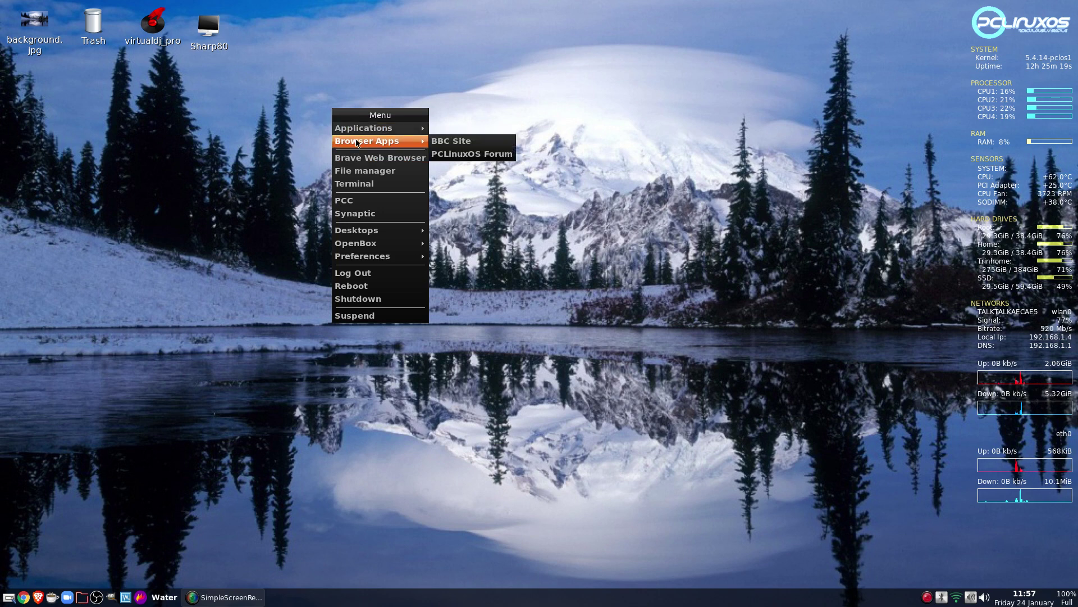
{"action": "left_click", "coordinate": [472, 146]}
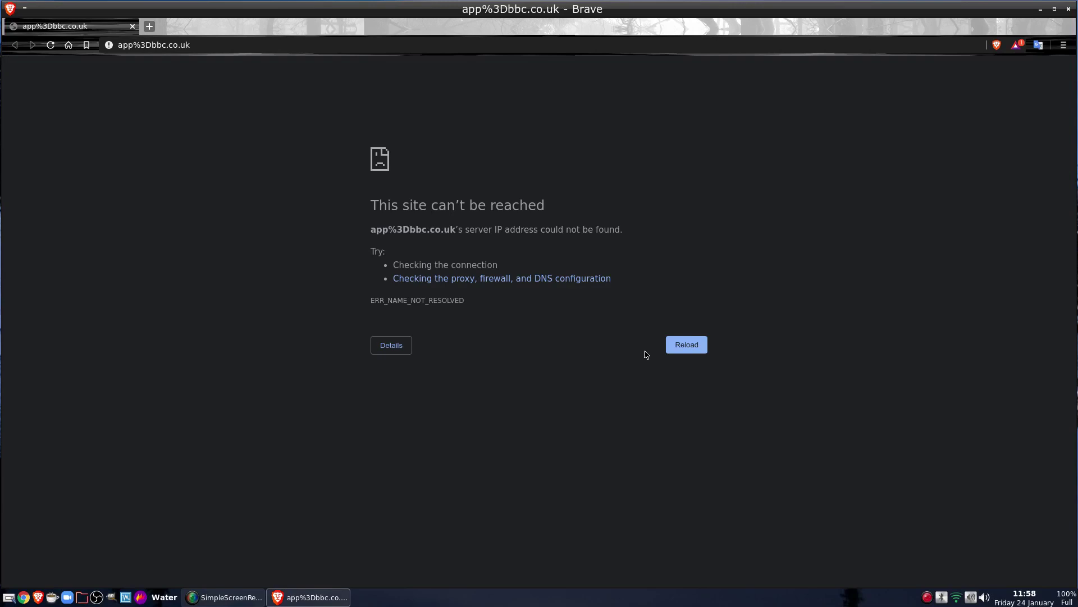
{"action": "left_click", "coordinate": [1069, 9]}
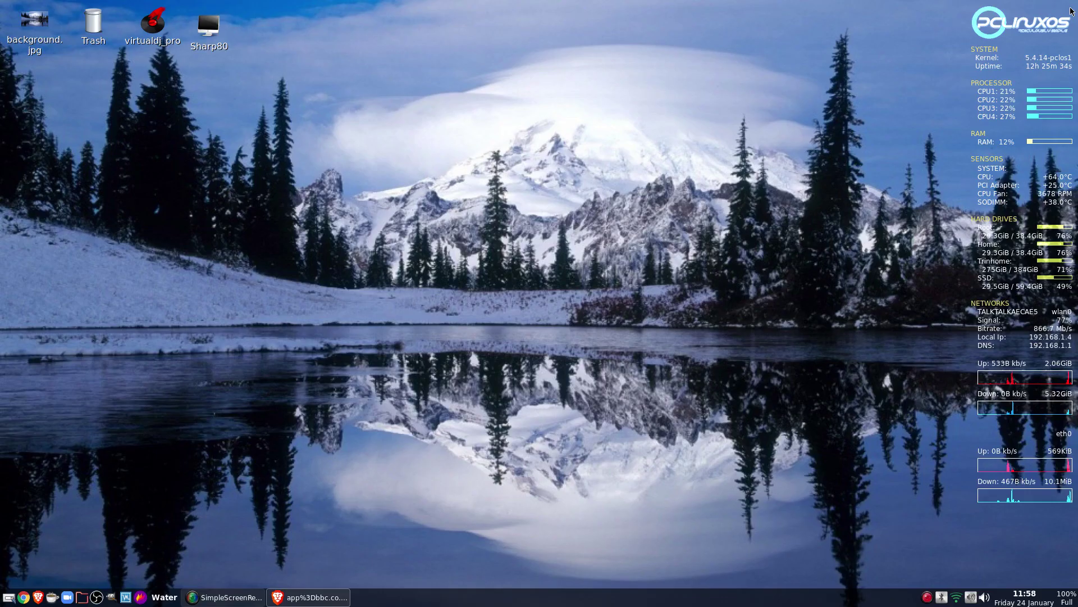
Reopen the Obenbox Menu Editor and select the BBC Site item under Openbox 3 > Browser Apps
{"action": "right_click", "coordinate": [379, 118]}
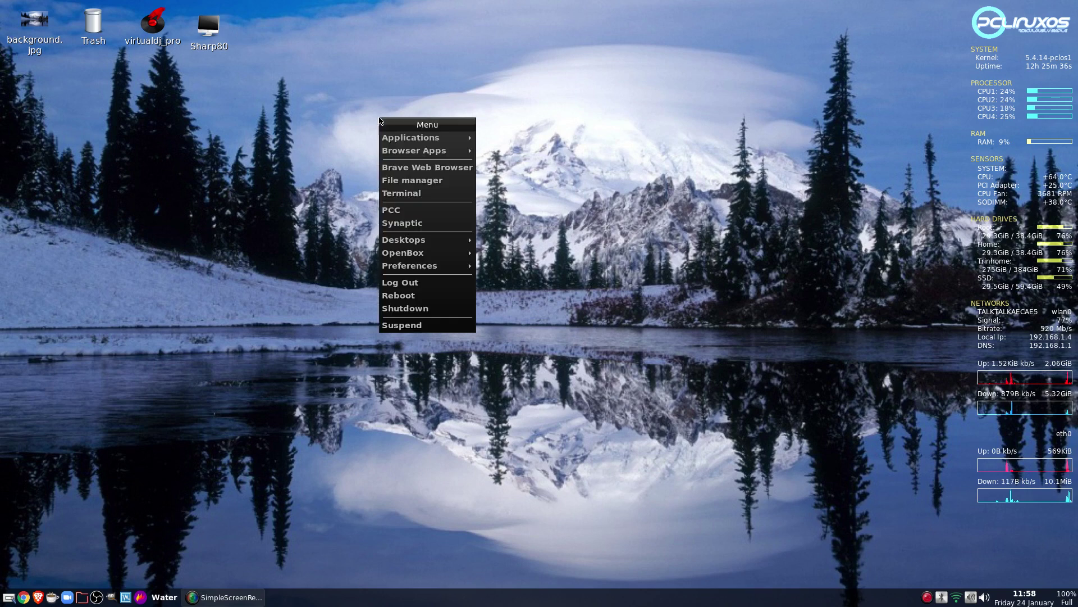
{"action": "mouse_move", "coordinate": [455, 137]}
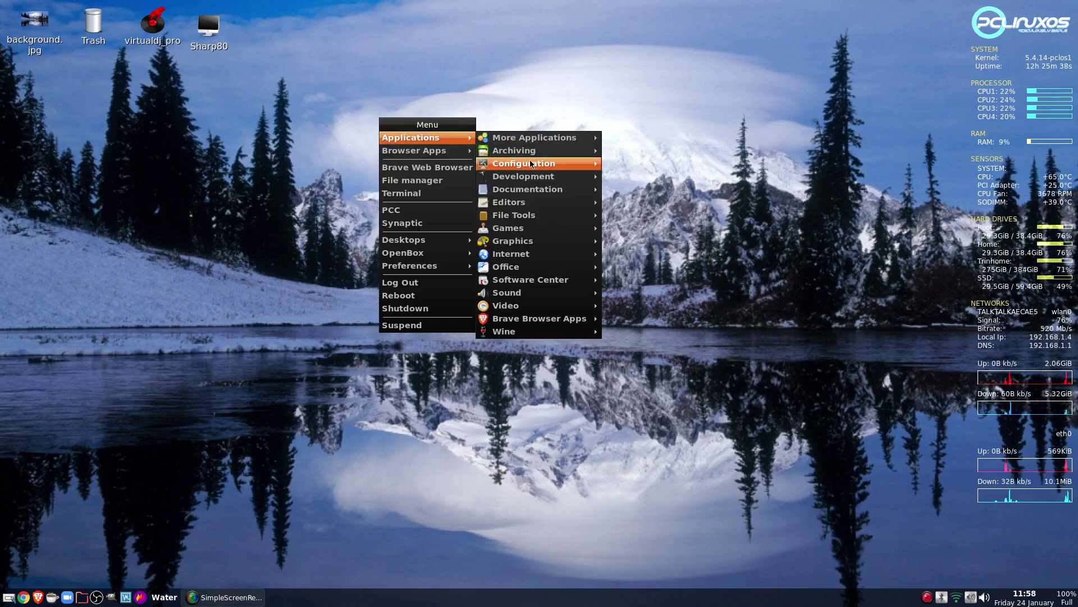
{"action": "mouse_move", "coordinate": [545, 281]}
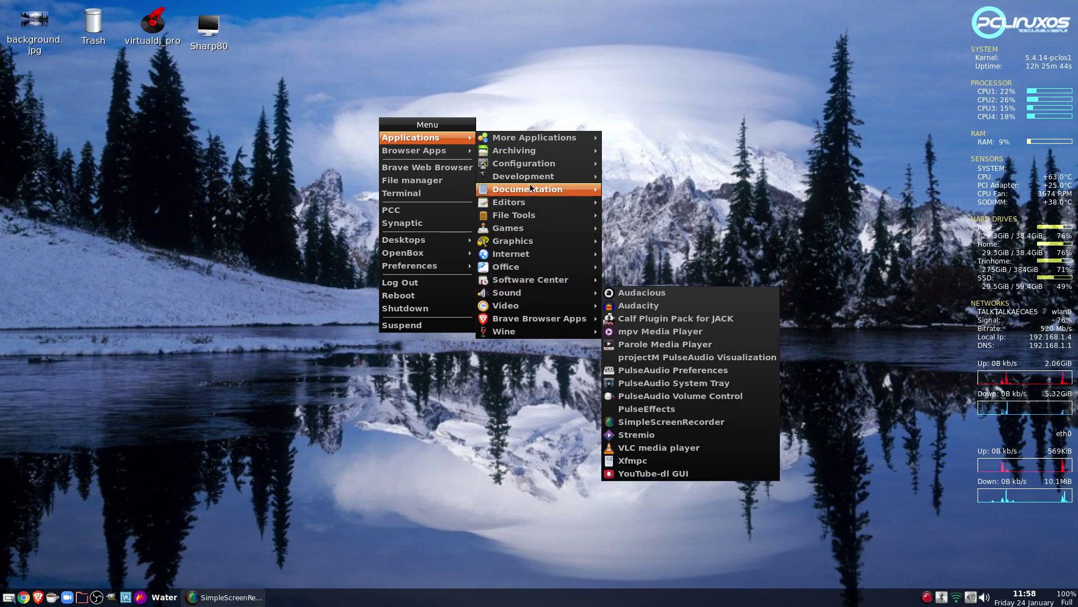
{"action": "mouse_move", "coordinate": [562, 163]}
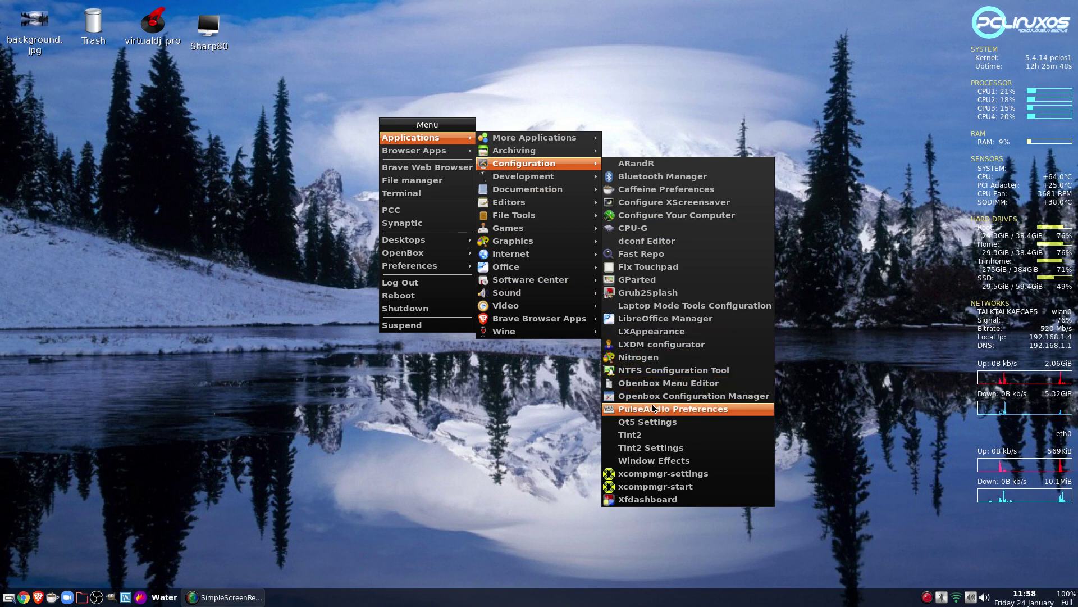
{"action": "left_click", "coordinate": [646, 383]}
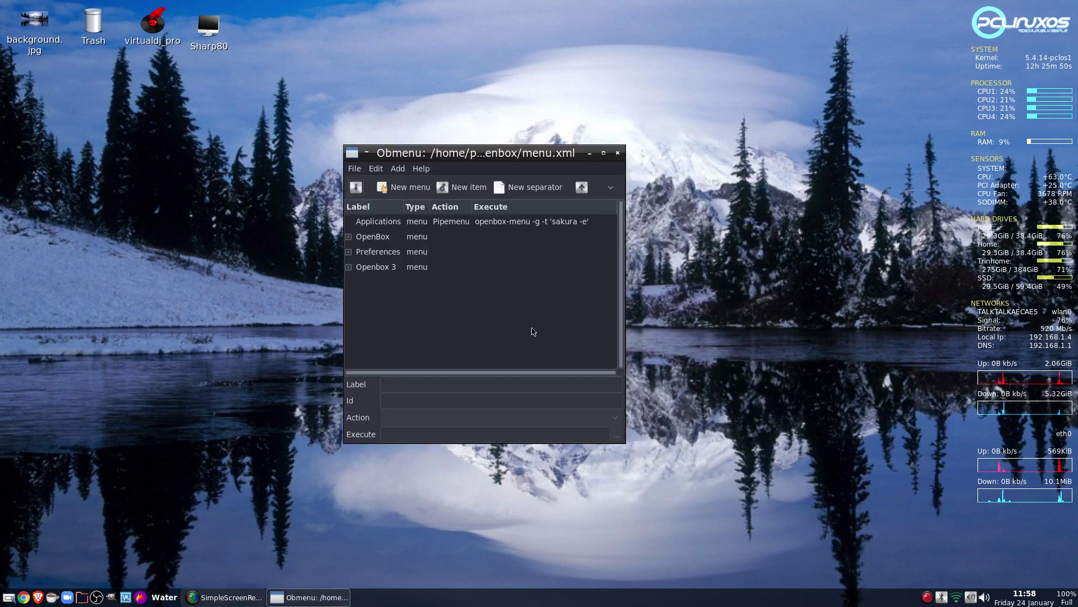
{"action": "left_click", "coordinate": [349, 267]}
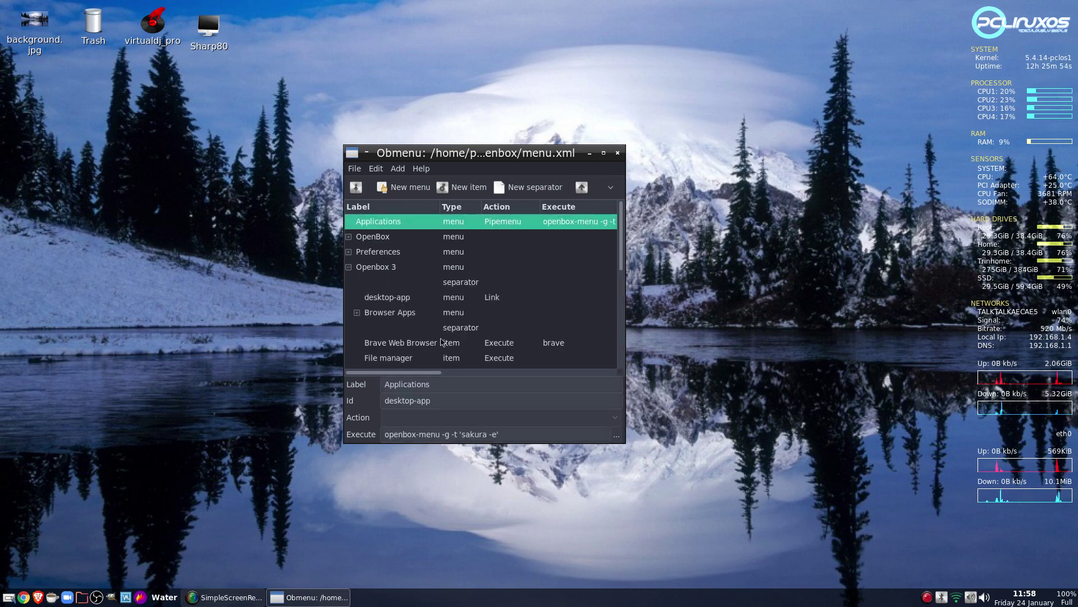
{"action": "left_click", "coordinate": [357, 313]}
{"action": "left_click", "coordinate": [408, 331]}
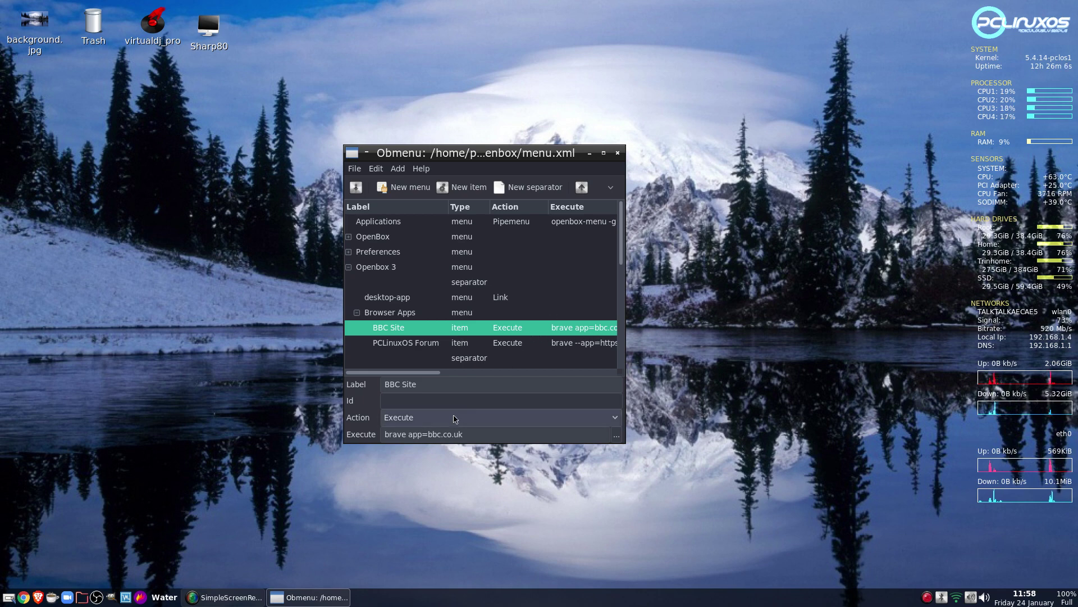
{"action": "left_click", "coordinate": [433, 433]}
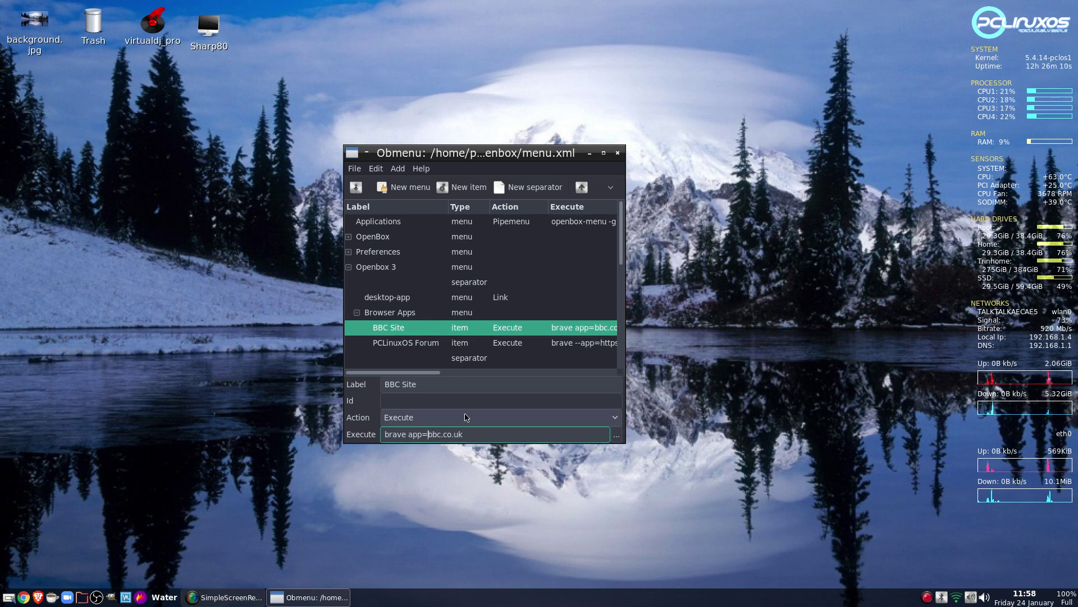
{"action": "type", "text": "https:"}
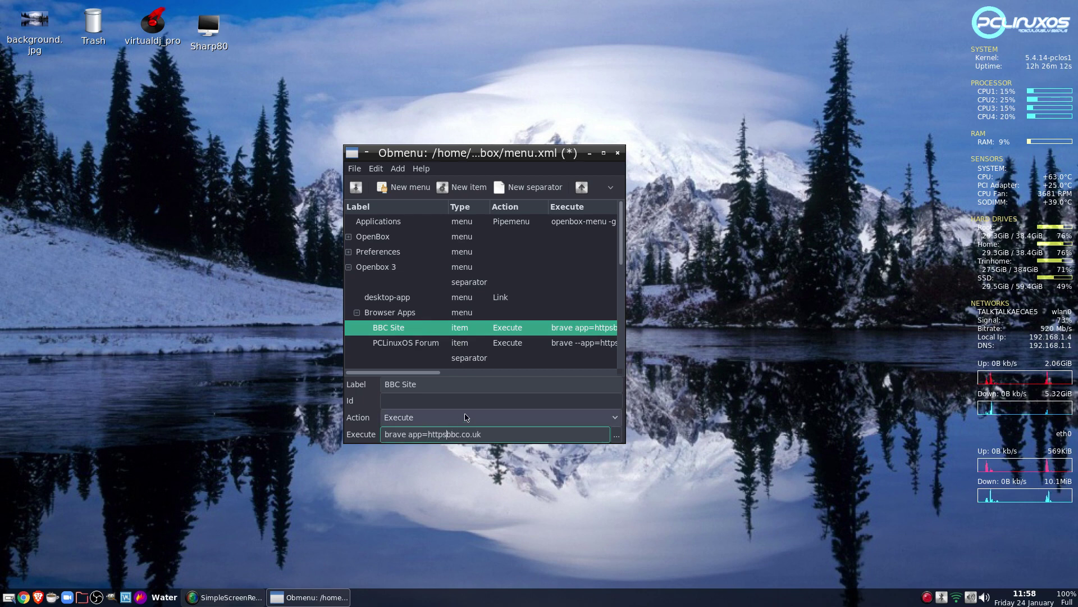
{"action": "type", "text": "//"}
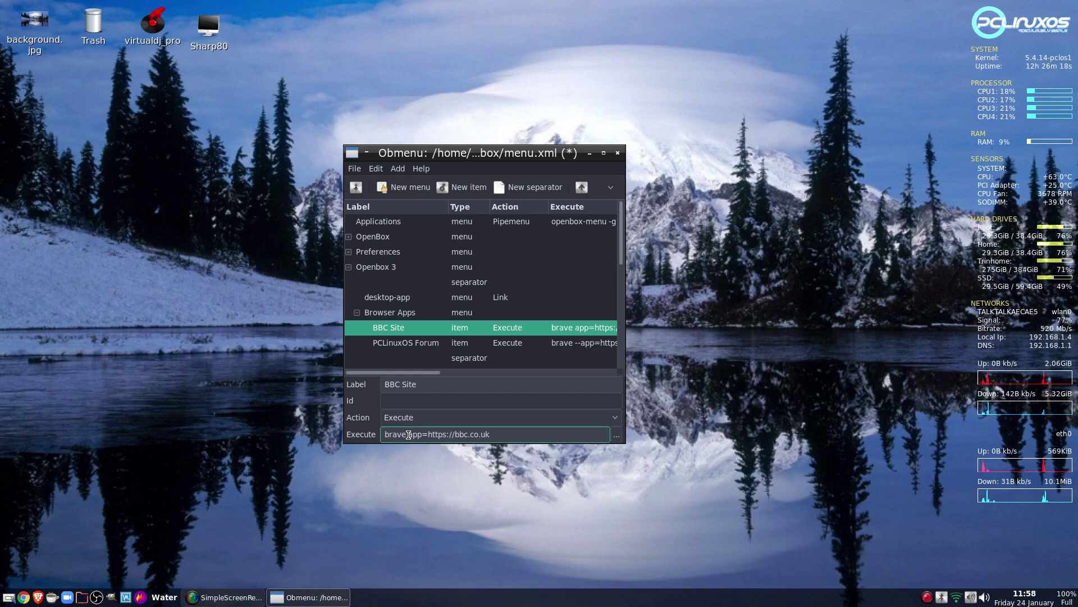
{"action": "type", "text": "--"}
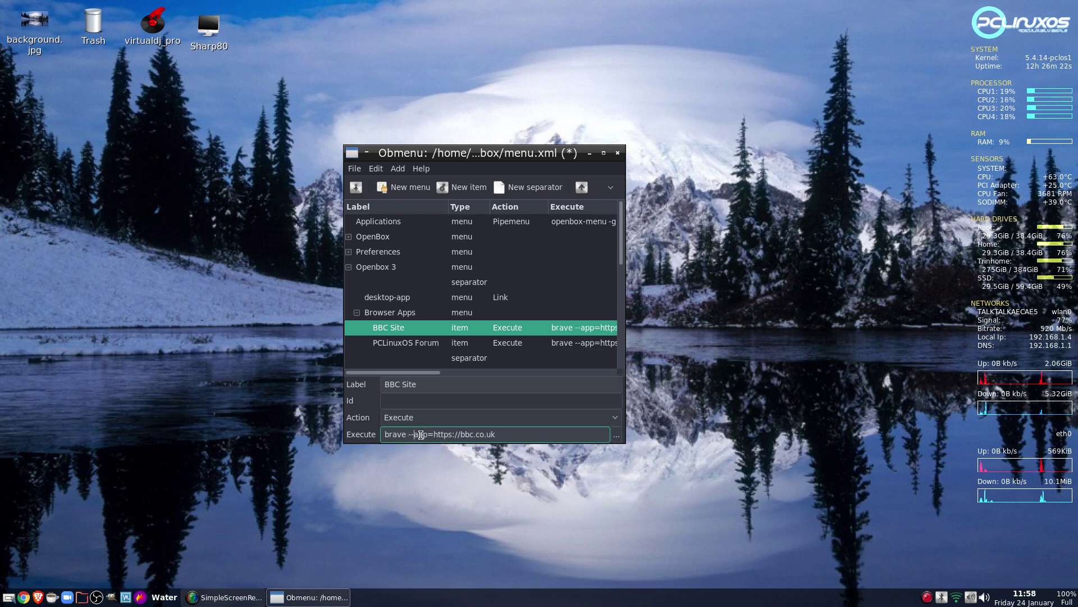
{"action": "left_click", "coordinate": [355, 187]}
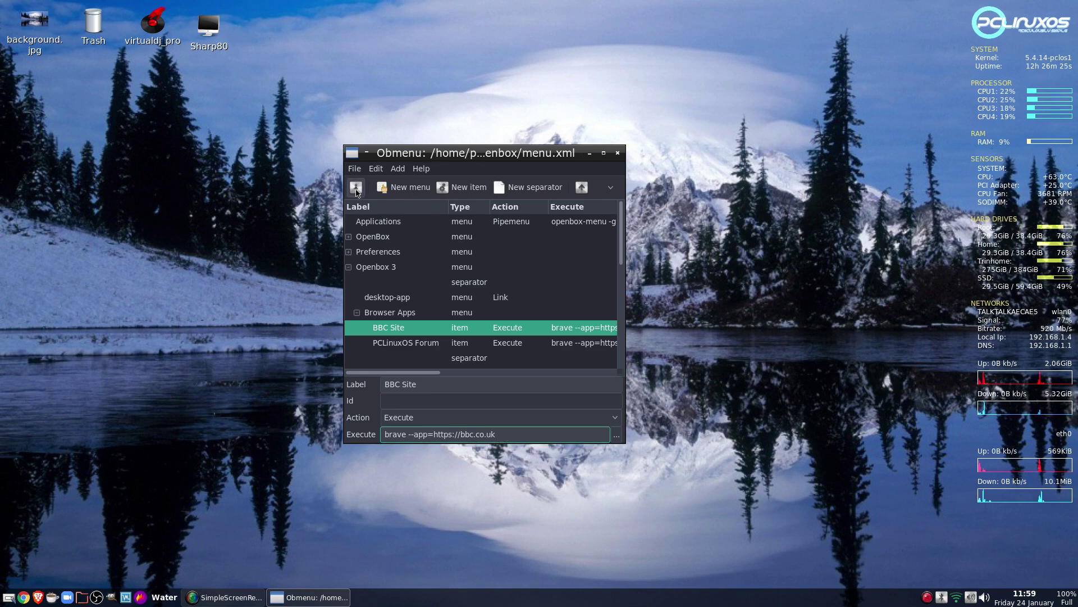
{"action": "left_click", "coordinate": [618, 152]}
Launch BBC Site from the desktop's Browser Apps submenu and look through the BBC home page
{"action": "right_click", "coordinate": [396, 160]}
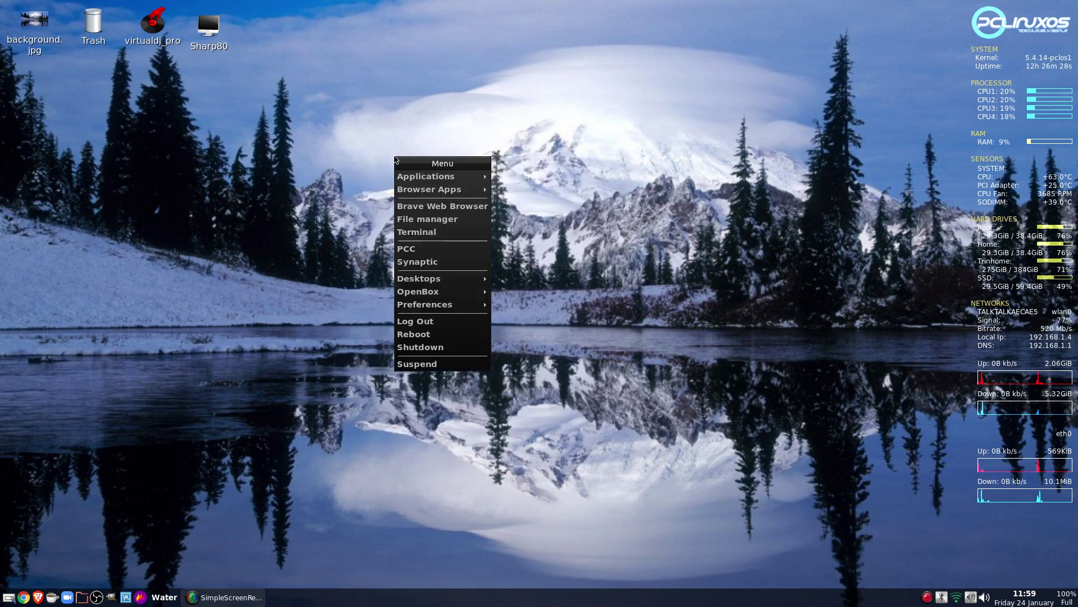
{"action": "mouse_move", "coordinate": [431, 197]}
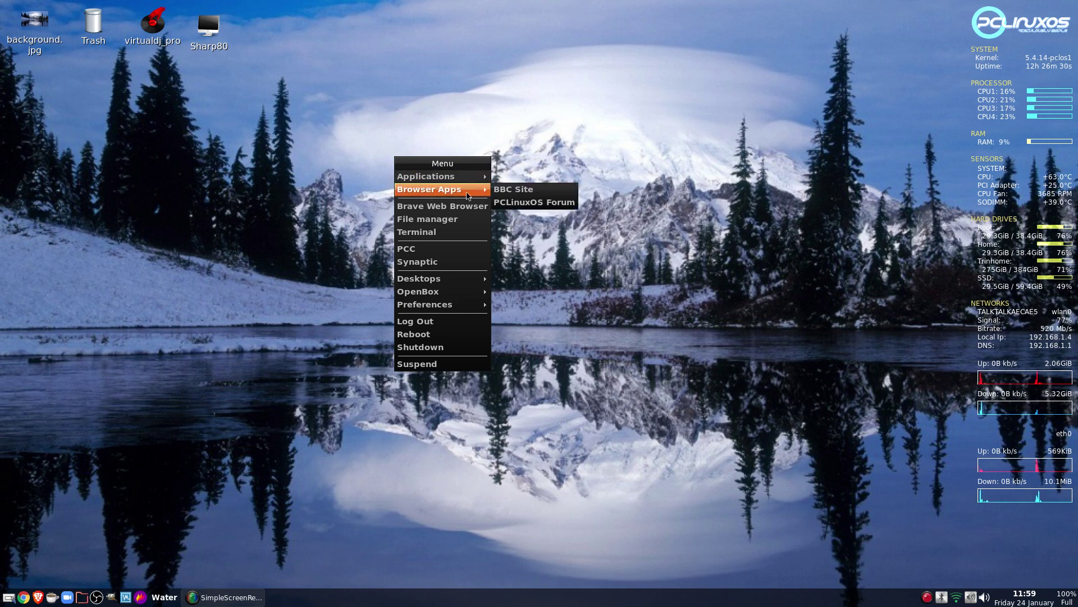
{"action": "left_click", "coordinate": [542, 194]}
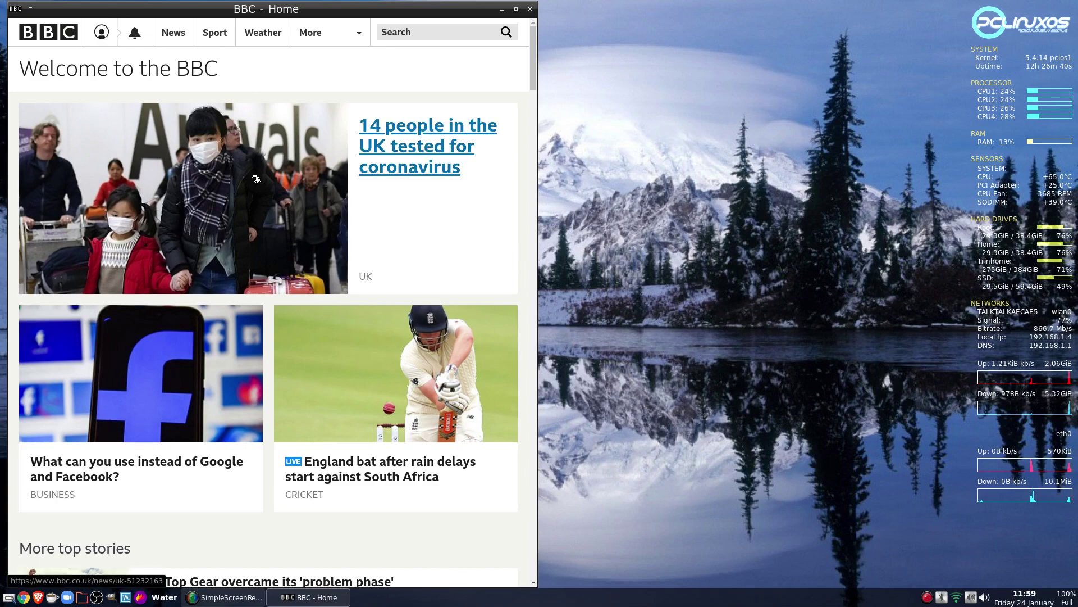
{"action": "scroll", "coordinate": [260, 141], "scroll_direction": "down", "scroll_amount": 15}
{"action": "scroll", "coordinate": [256, 179], "scroll_direction": "down", "scroll_amount": 20}
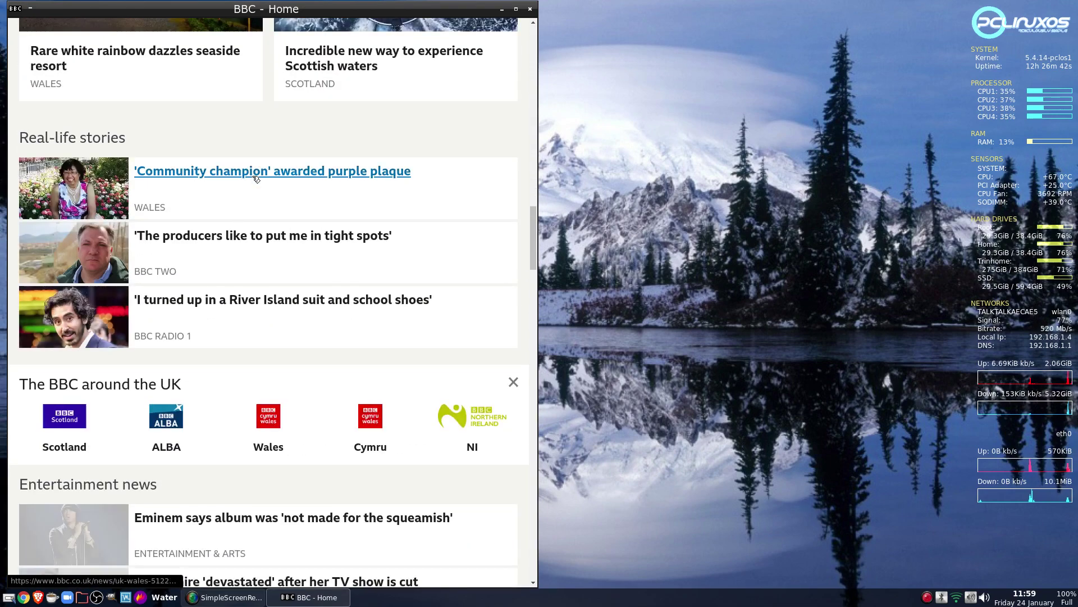
{"action": "scroll", "coordinate": [252, 179], "scroll_direction": "down", "scroll_amount": 2}
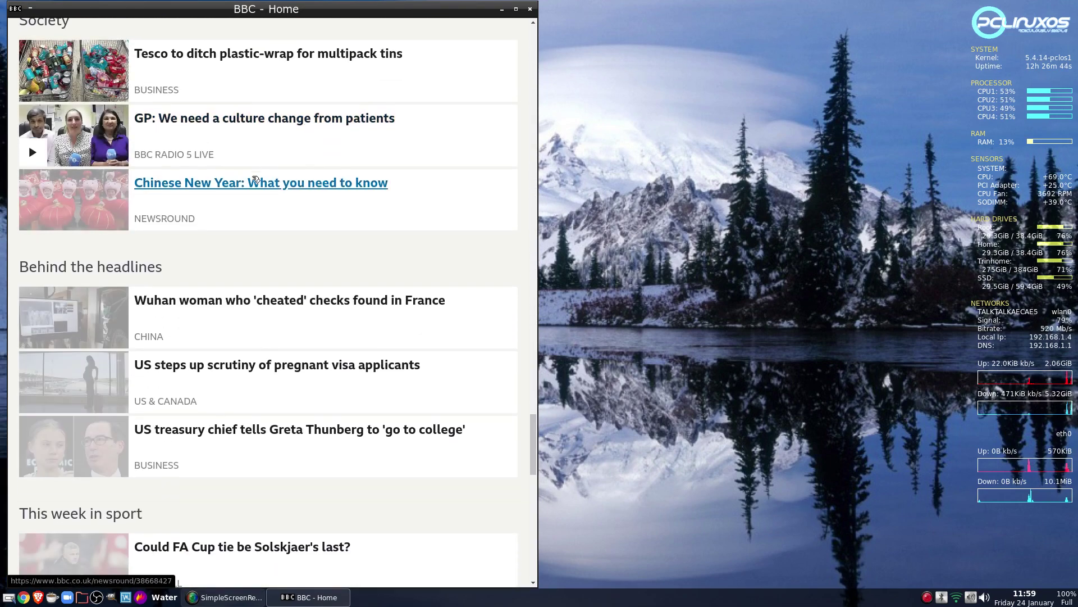
{"action": "scroll", "coordinate": [252, 179], "scroll_direction": "up", "scroll_amount": 10}
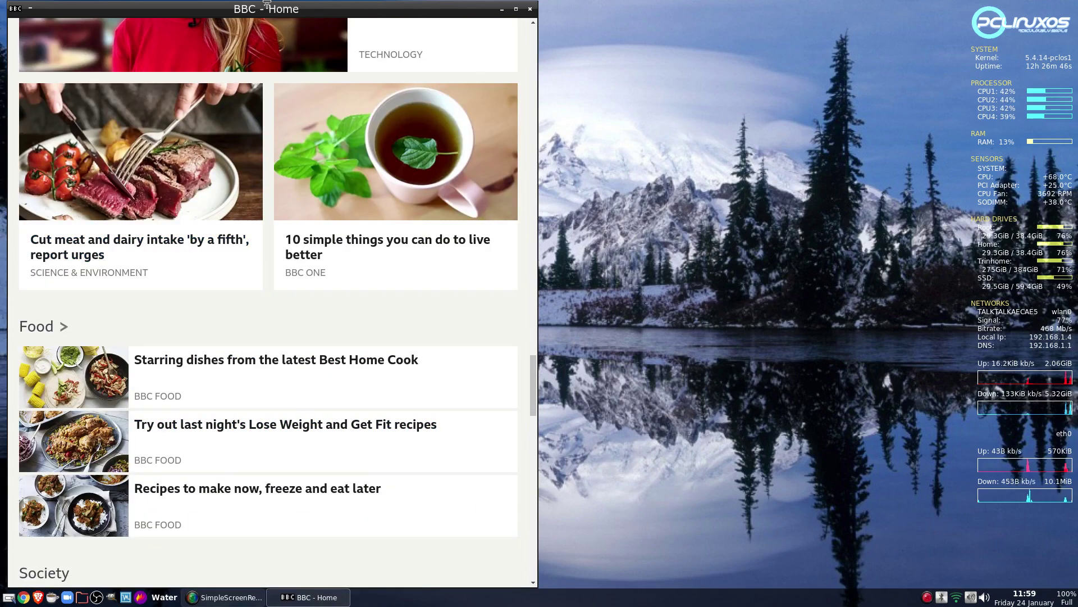
Move the BBC app window away from the screen edges and check that its home page scrolls
{"action": "left_click_drag", "start_coordinate": [268, 8], "coordinate": [383, 3]}
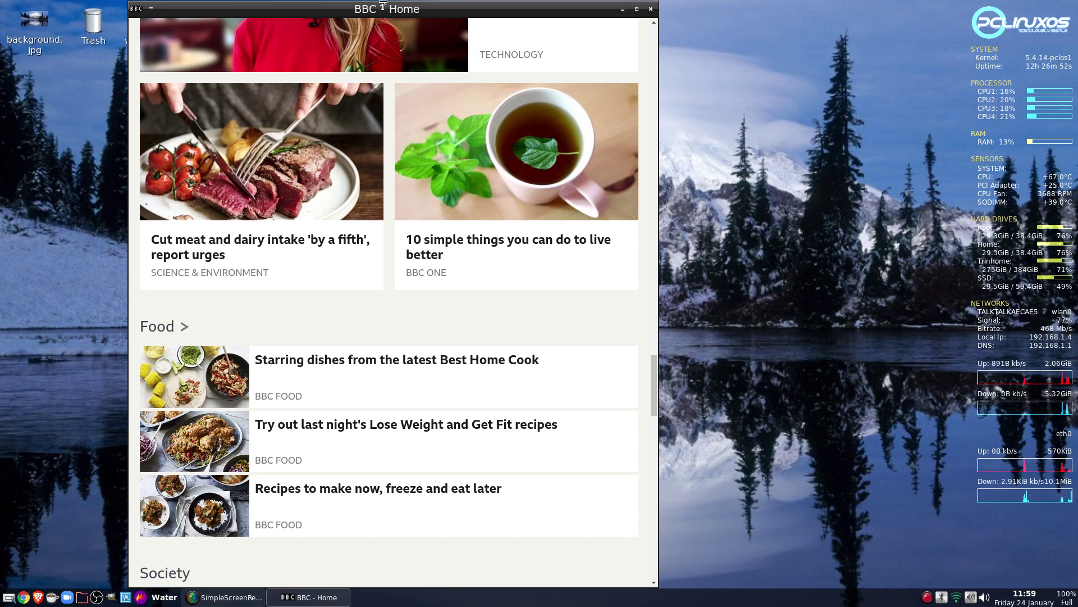
{"action": "left_click_drag", "start_coordinate": [382, 6], "coordinate": [371, 43]}
{"action": "scroll", "coordinate": [333, 257], "scroll_direction": "down", "scroll_amount": 20}
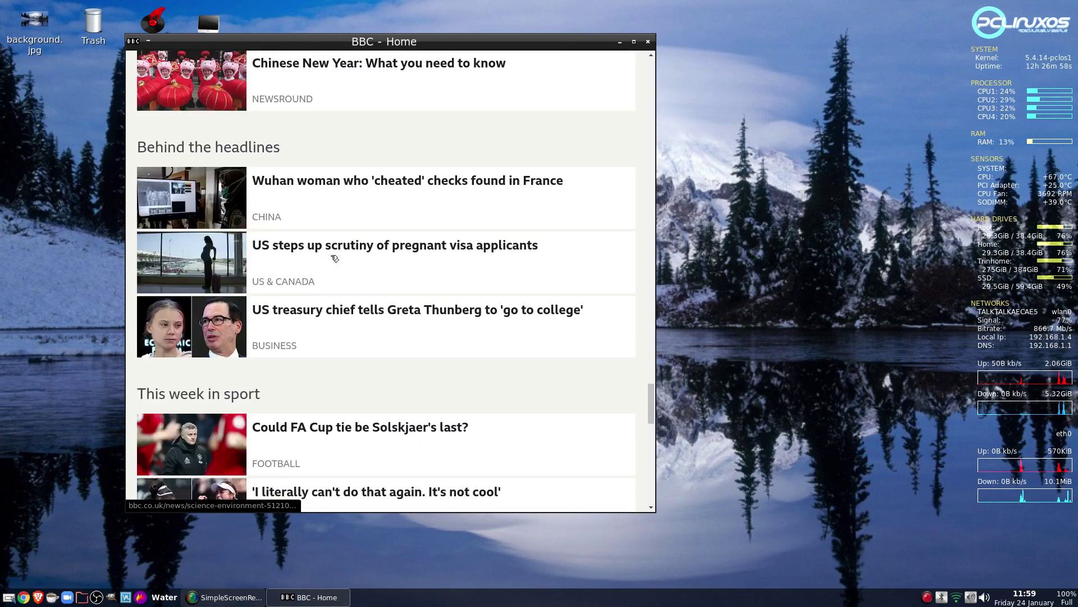
{"action": "scroll", "coordinate": [331, 257], "scroll_direction": "up", "scroll_amount": 20}
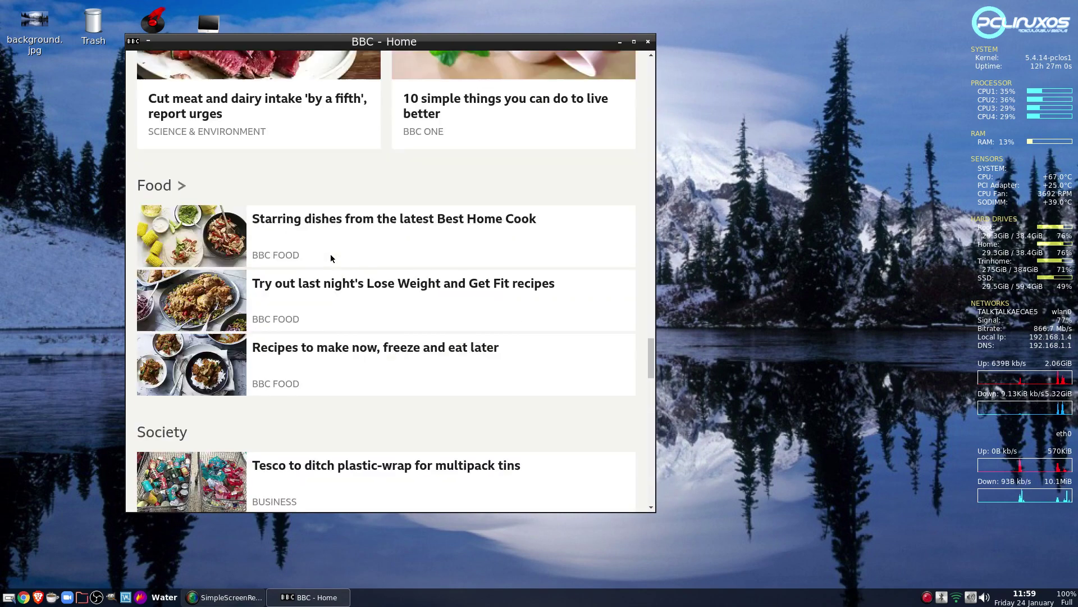
{"action": "scroll", "coordinate": [330, 258], "scroll_direction": "up", "scroll_amount": 20}
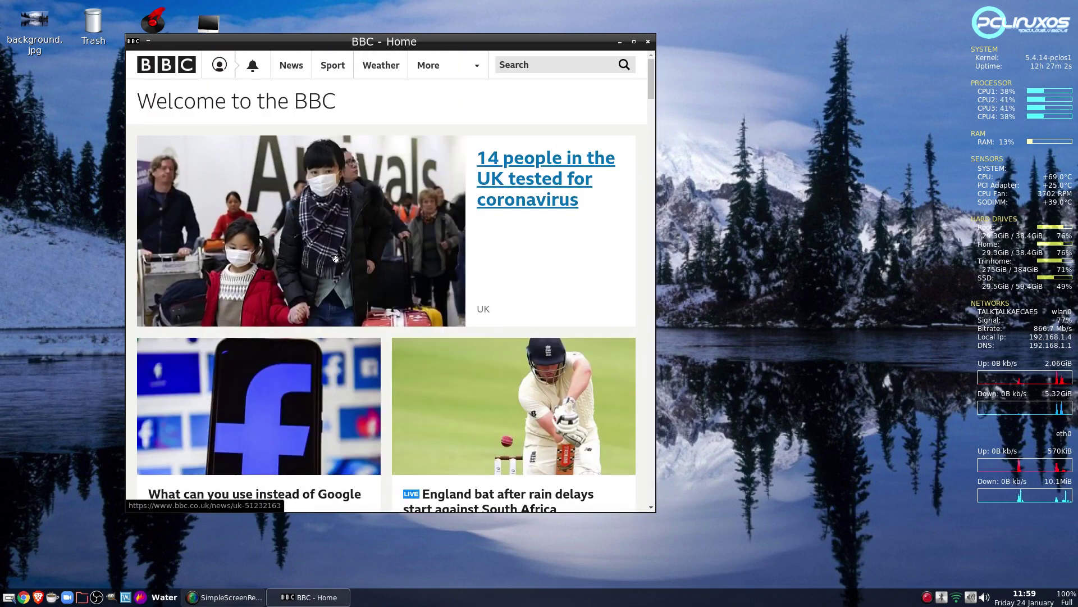
Expand the BBC site's More list and view its News section, closing the app window when done
{"action": "left_click", "coordinate": [470, 70]}
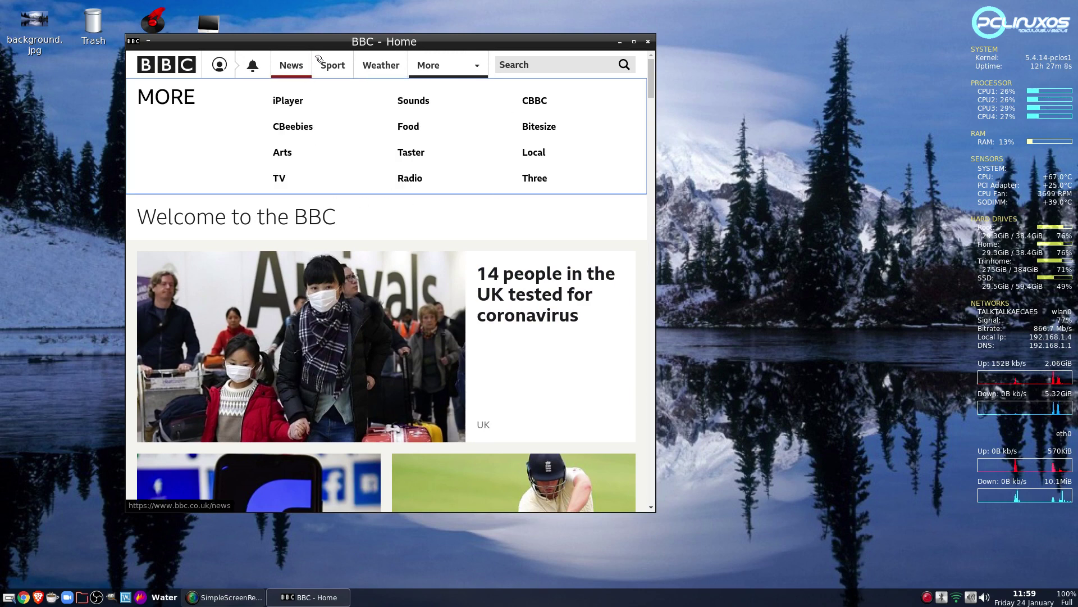
{"action": "left_click", "coordinate": [292, 74]}
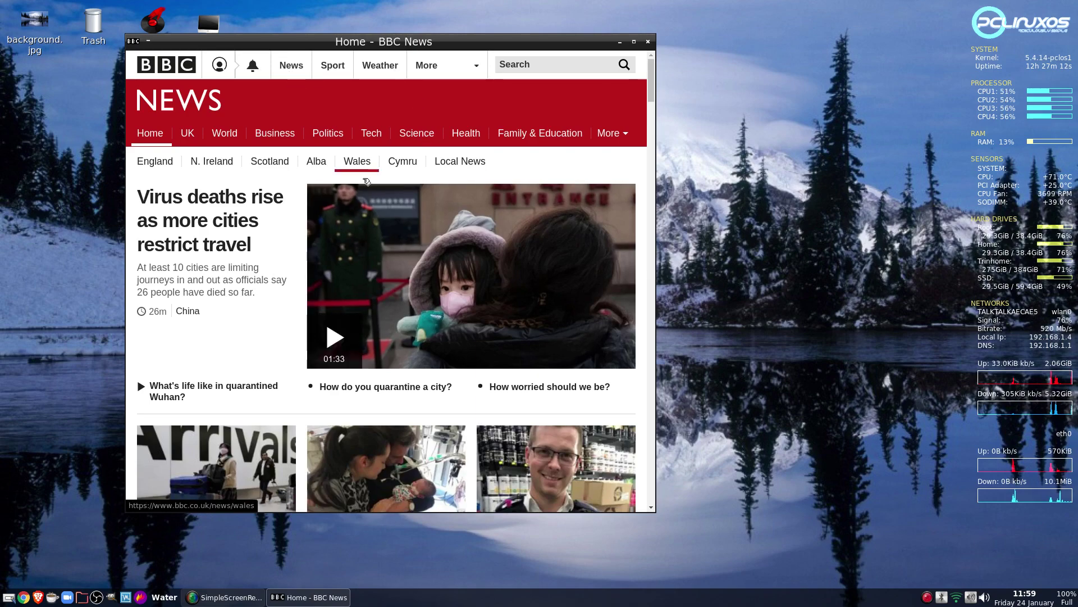
{"action": "scroll", "coordinate": [330, 293], "scroll_direction": "down", "scroll_amount": 10}
{"action": "scroll", "coordinate": [329, 292], "scroll_direction": "up", "scroll_amount": 10}
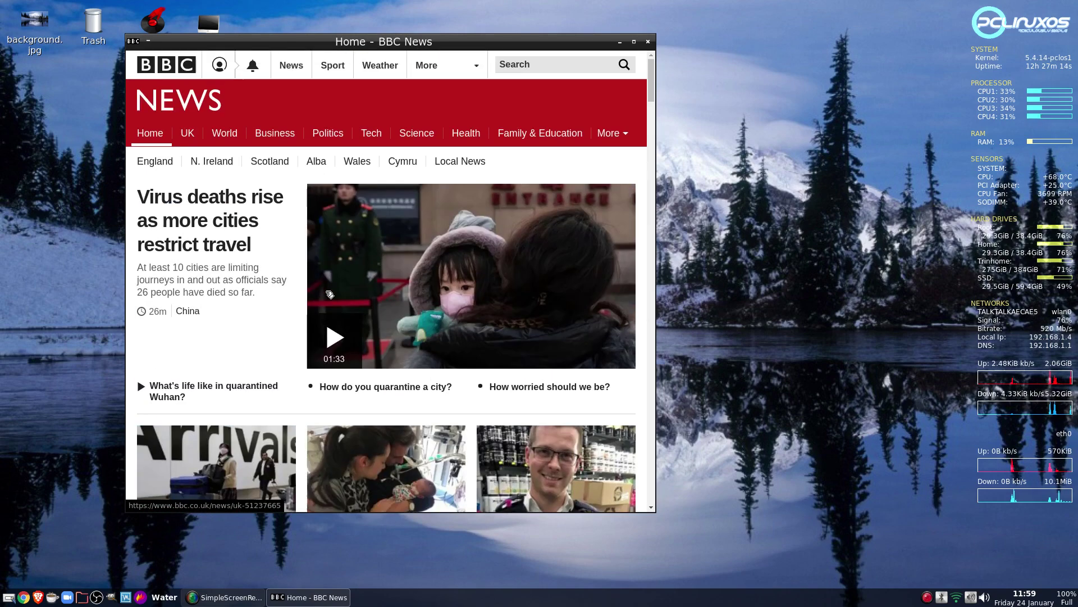
{"action": "left_click", "coordinate": [647, 41]}
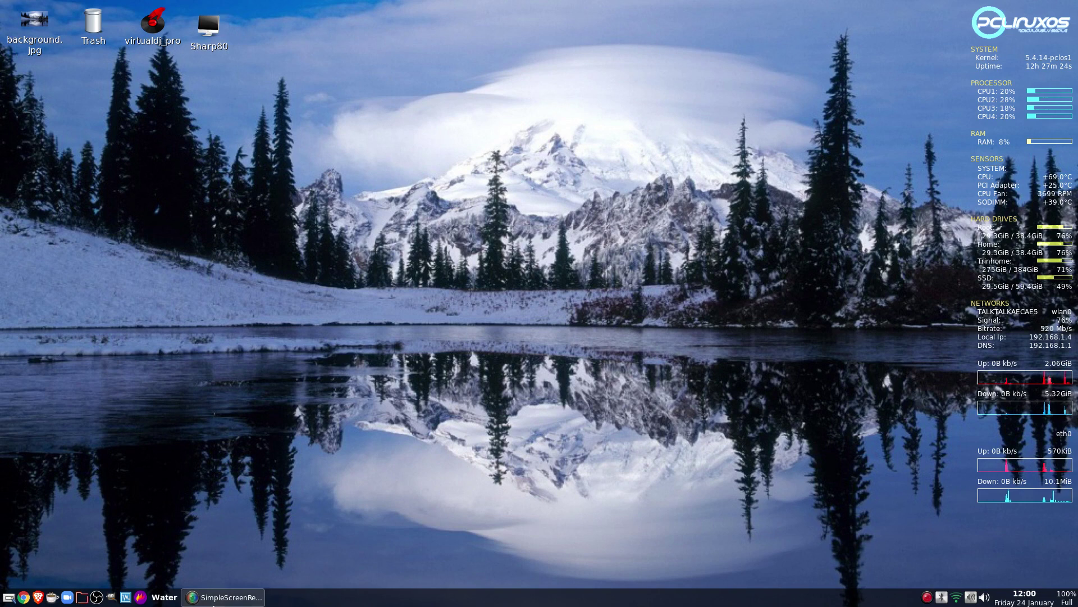
{"action": "left_click", "coordinate": [214, 601]}
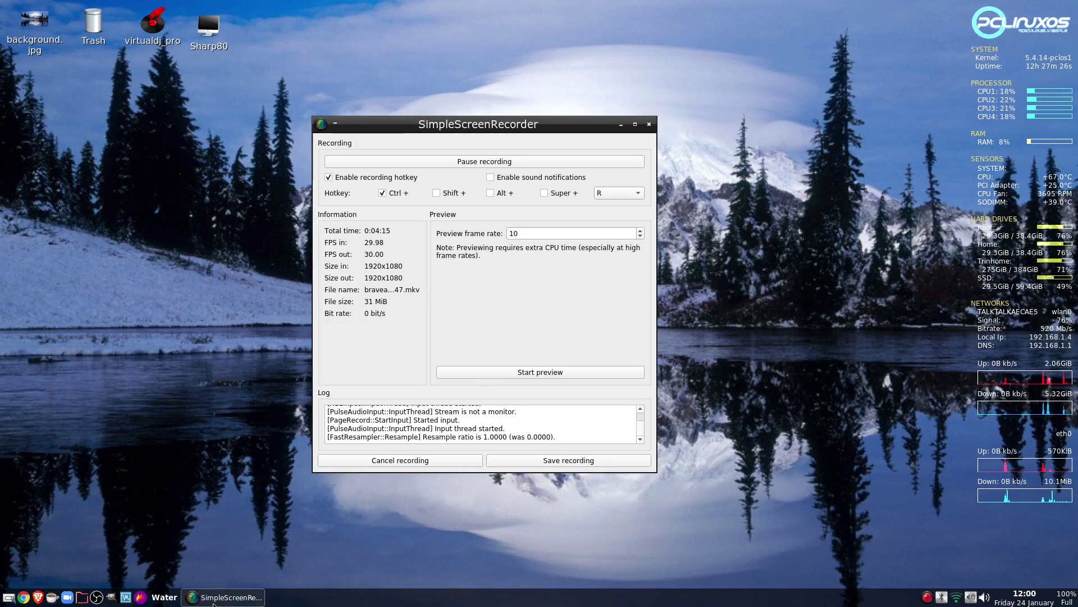
{"action": "left_click", "coordinate": [214, 601]}
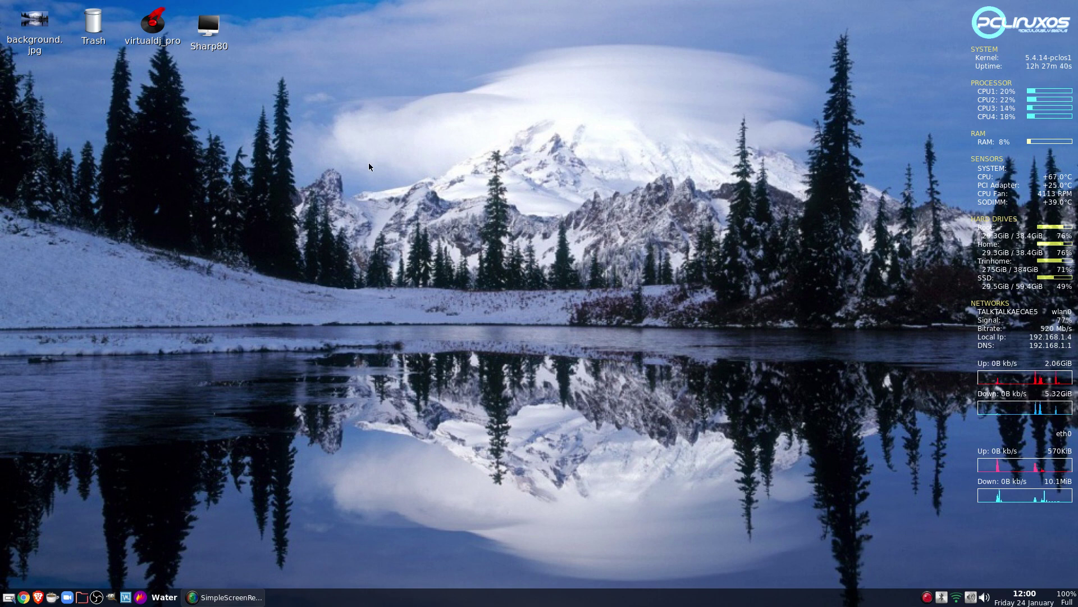
Launch PCLinuxOS Forum from the desktop's Browser Apps submenu, look through the forum index and close its window
{"action": "right_click", "coordinate": [311, 157]}
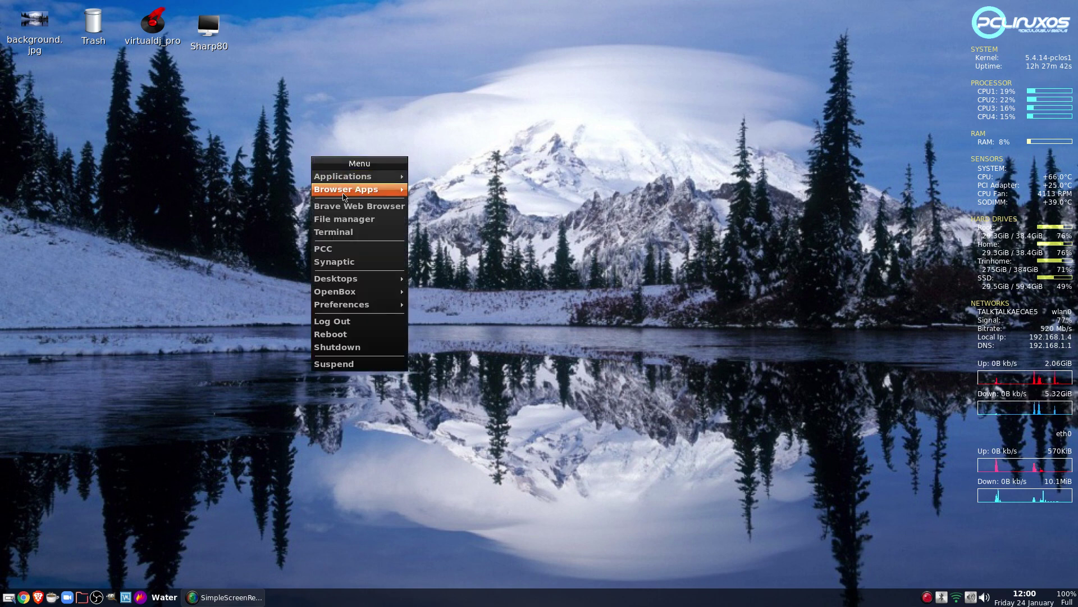
{"action": "mouse_move", "coordinate": [359, 190]}
{"action": "left_click", "coordinate": [471, 203]}
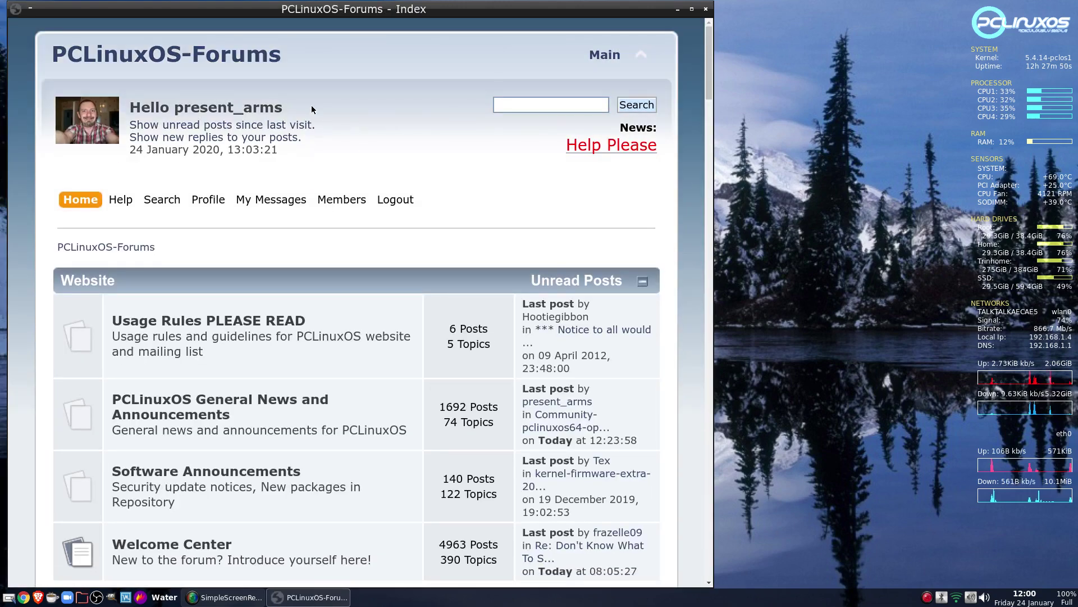
{"action": "scroll", "coordinate": [301, 170], "scroll_direction": "down", "scroll_amount": 1}
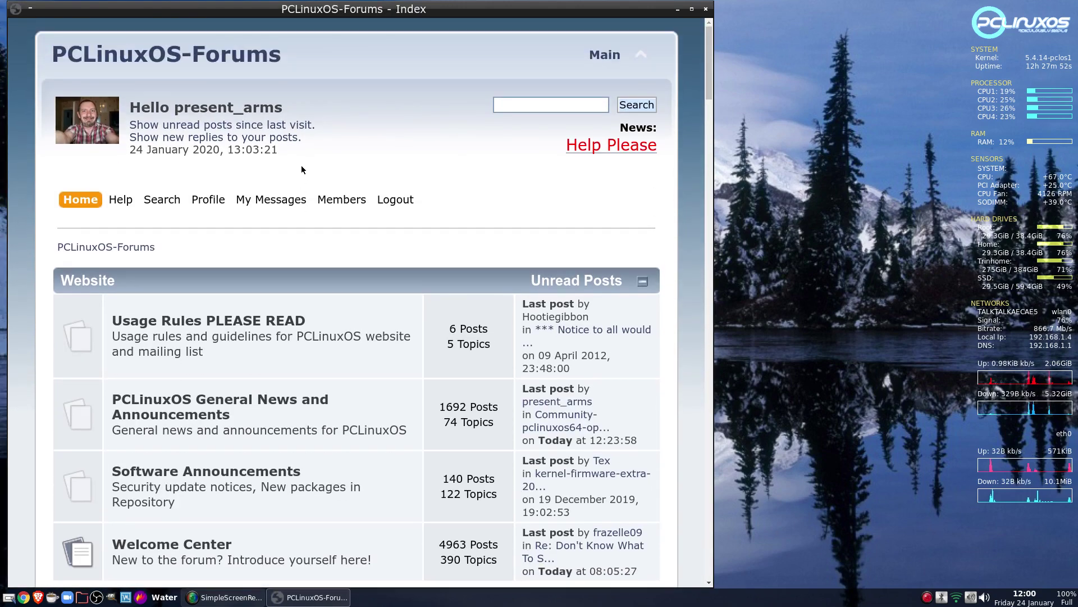
{"action": "scroll", "coordinate": [318, 223], "scroll_direction": "down", "scroll_amount": 5}
{"action": "scroll", "coordinate": [318, 223], "scroll_direction": "down", "scroll_amount": 15}
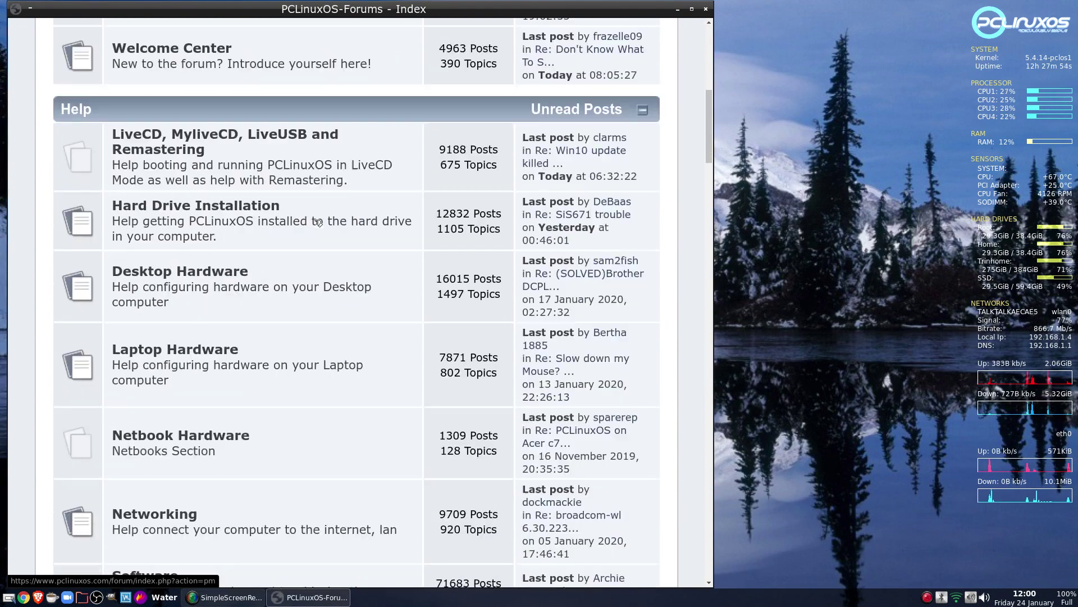
{"action": "scroll", "coordinate": [317, 223], "scroll_direction": "up", "scroll_amount": 13}
{"action": "scroll", "coordinate": [318, 223], "scroll_direction": "up", "scroll_amount": 7}
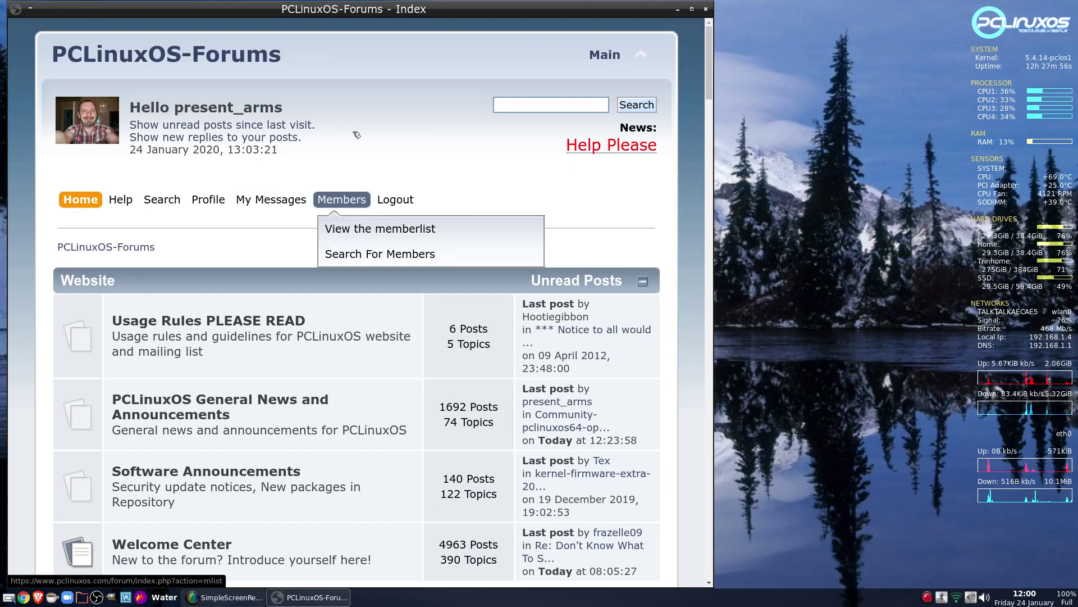
{"action": "left_click", "coordinate": [706, 9]}
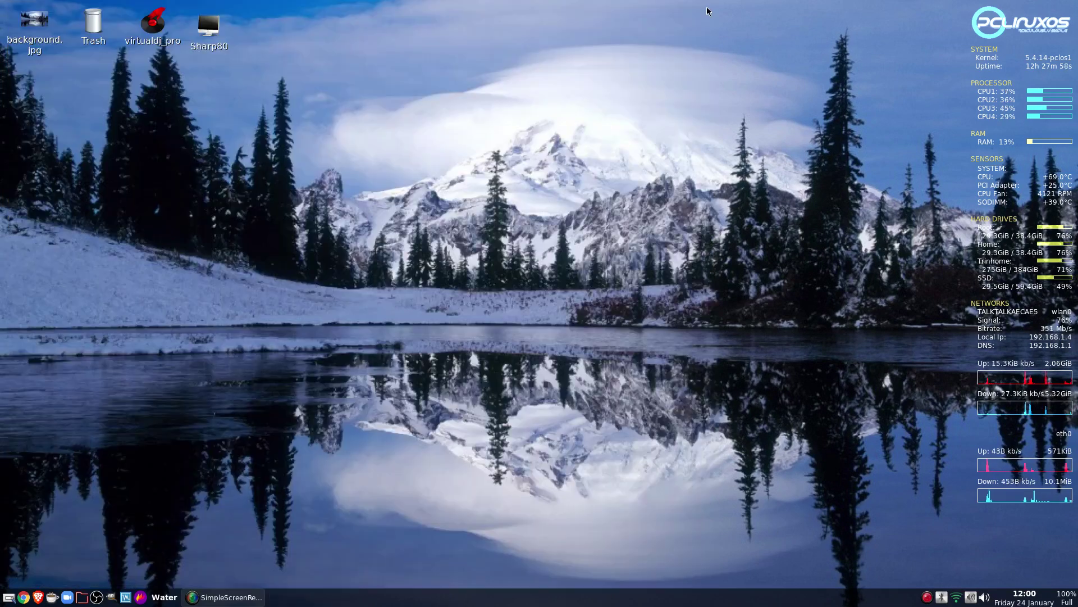